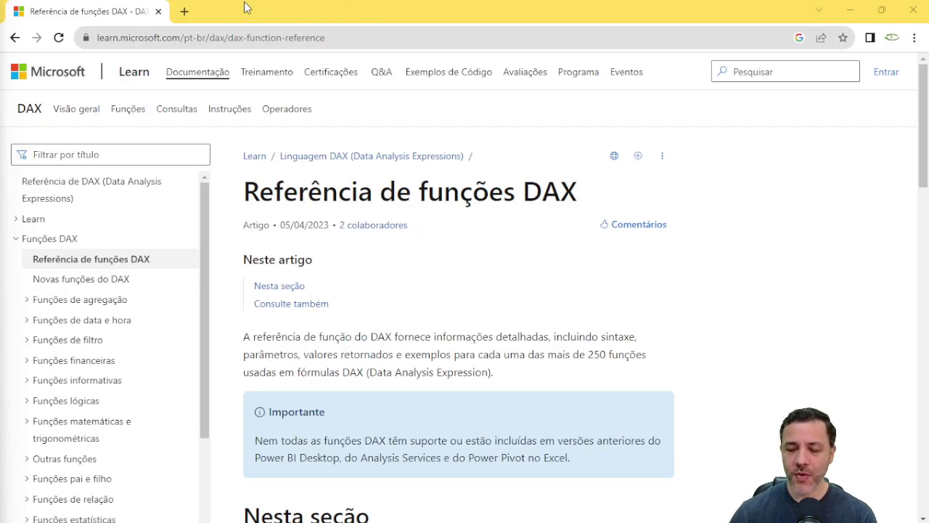
# - View the DAX function reference article in full screen and skim its function categories through to the end
pyautogui.click(276, 8)
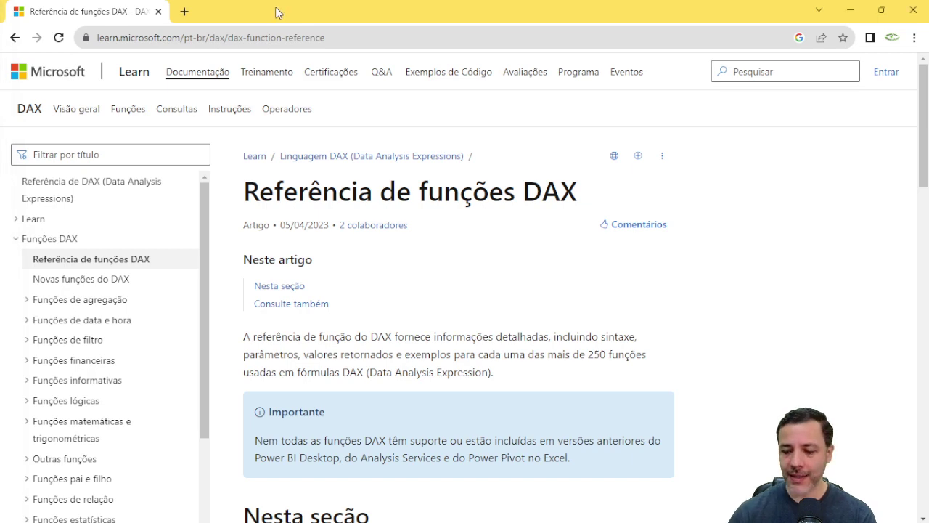
pyautogui.press('F11')
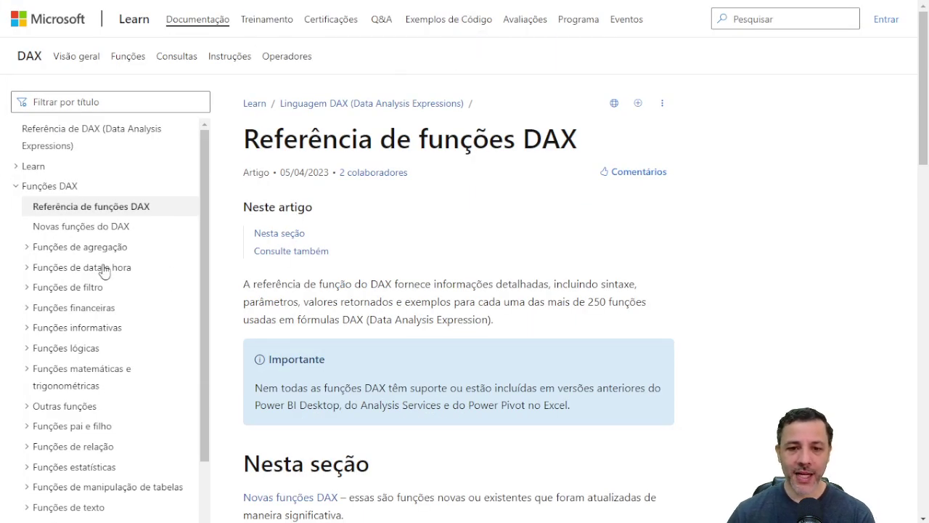
pyautogui.scroll(-1, 101, 268)
pyautogui.scroll(1, 91, 218)
pyautogui.scroll(-1, 307, 199)
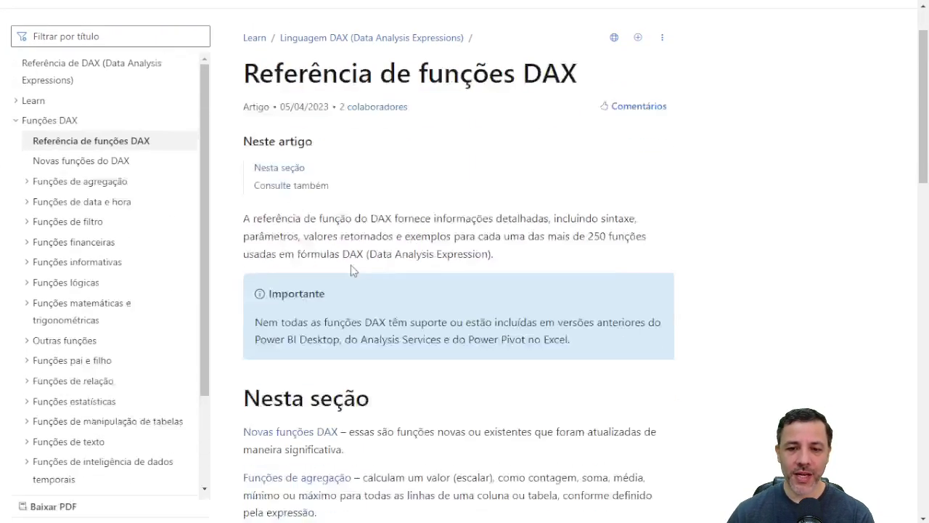
pyautogui.scroll(-15, 353, 270)
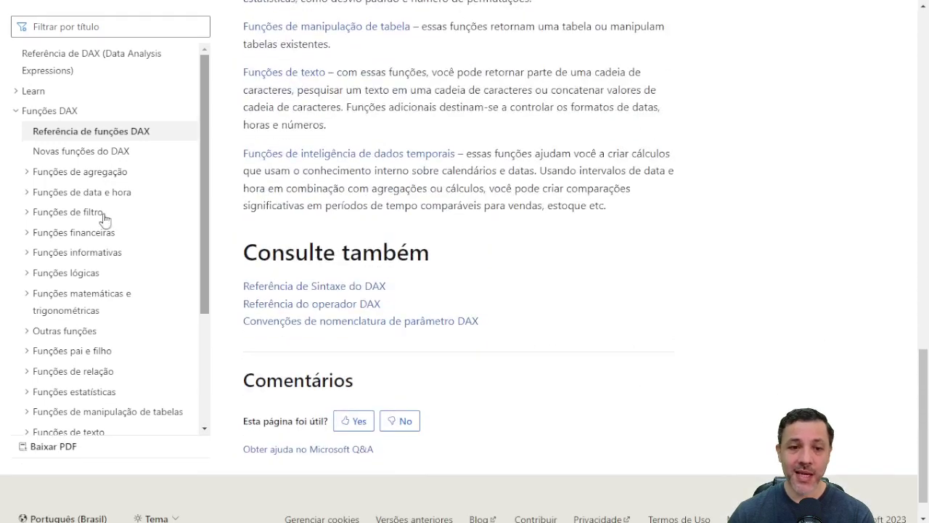
# - Expand the Funções de agregação and Funções de data e hora categories and look through their functions
pyautogui.click(29, 172)
pyautogui.scroll(-1, 87, 206)
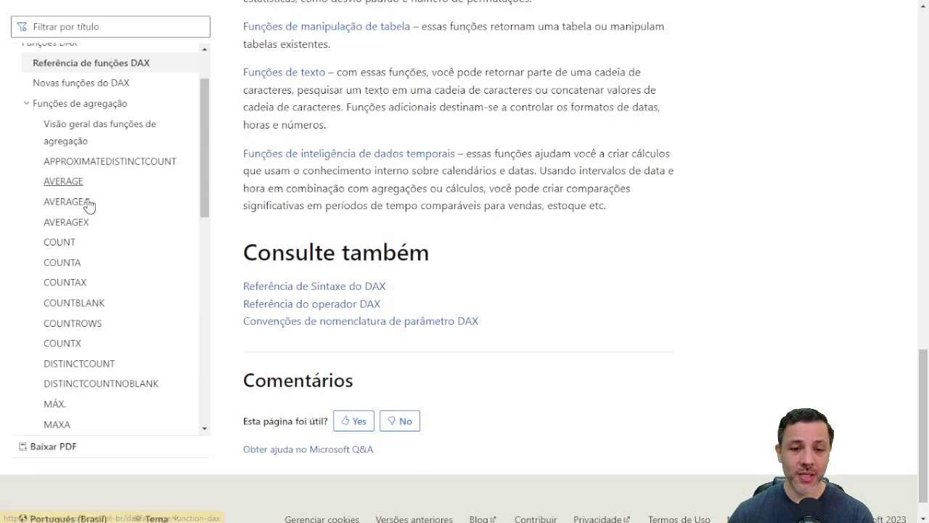
pyautogui.scroll(-6, 88, 205)
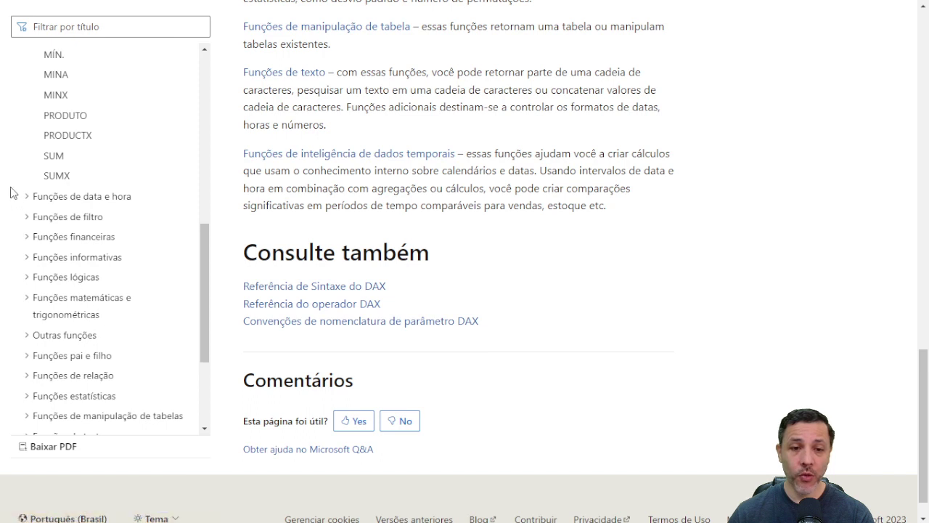
pyautogui.click(26, 196)
pyautogui.scroll(-2, 80, 233)
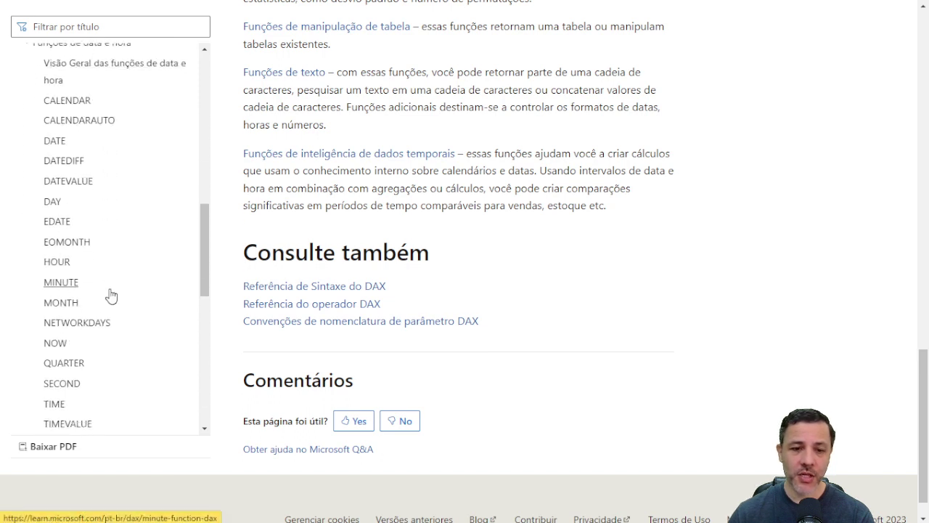
pyautogui.scroll(-5, 109, 295)
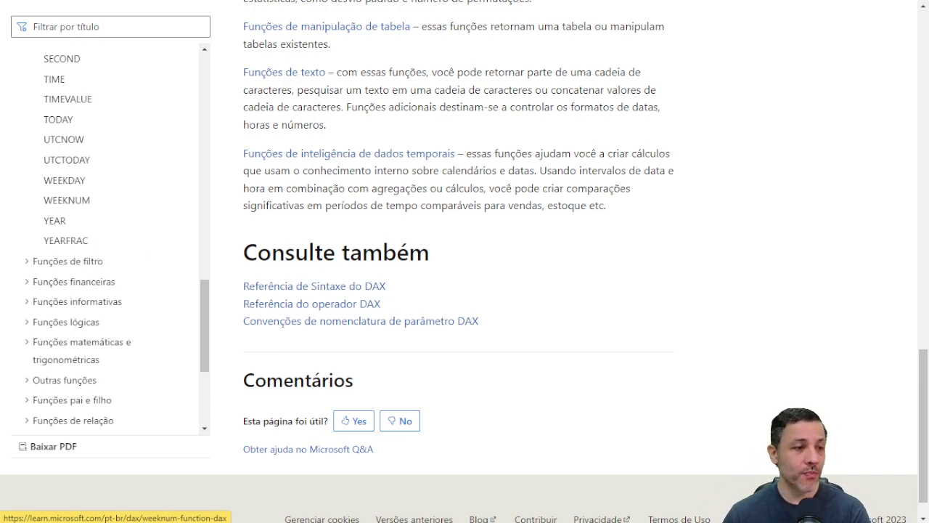
# - Switch to Power BI Desktop and add a calculated column to TB_Funcionários, naming it Situação in its formula
pyautogui.hotkey('alt', 'Tab')
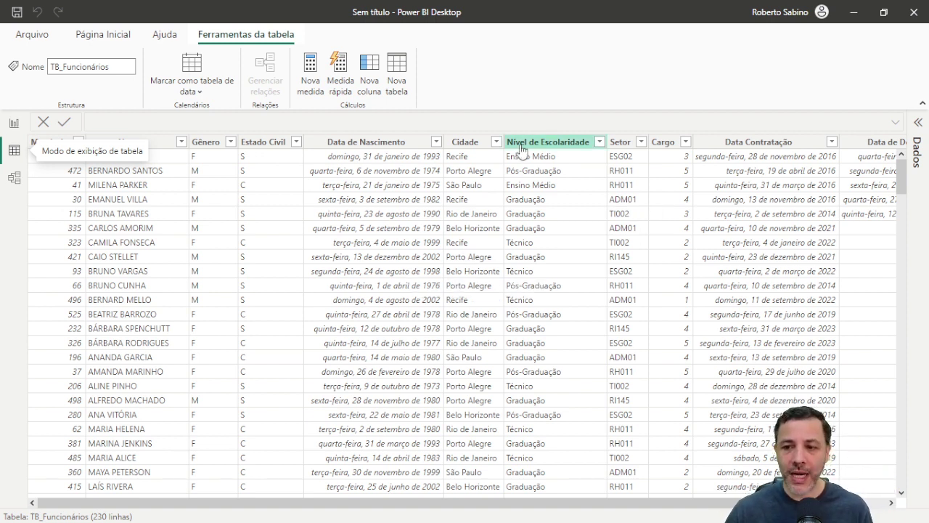
pyautogui.moveTo(438, 503); pyautogui.dragTo(411, 515)
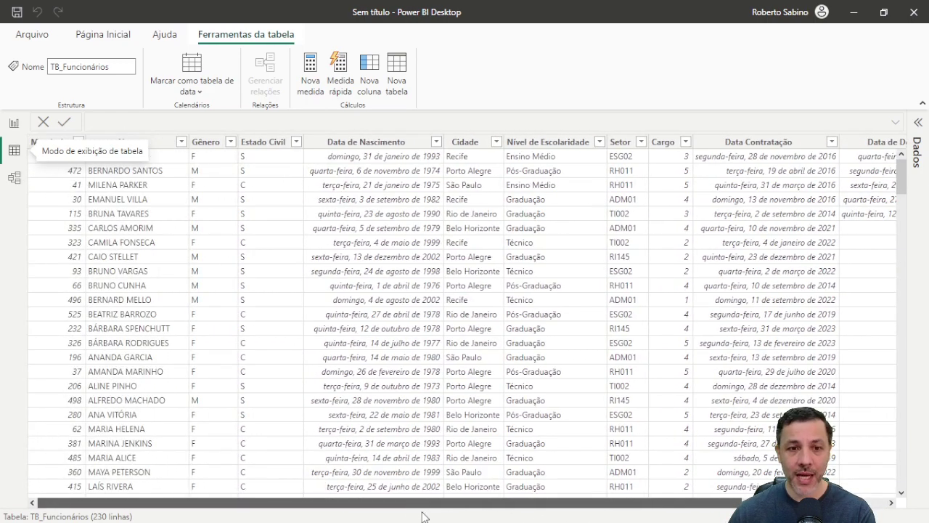
pyautogui.hscroll(3, 425, 512)
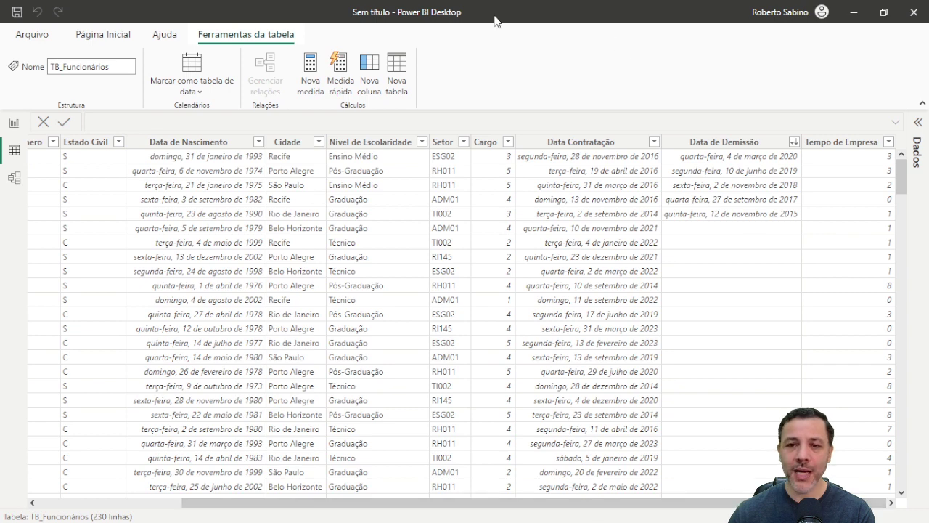
pyautogui.click(370, 72)
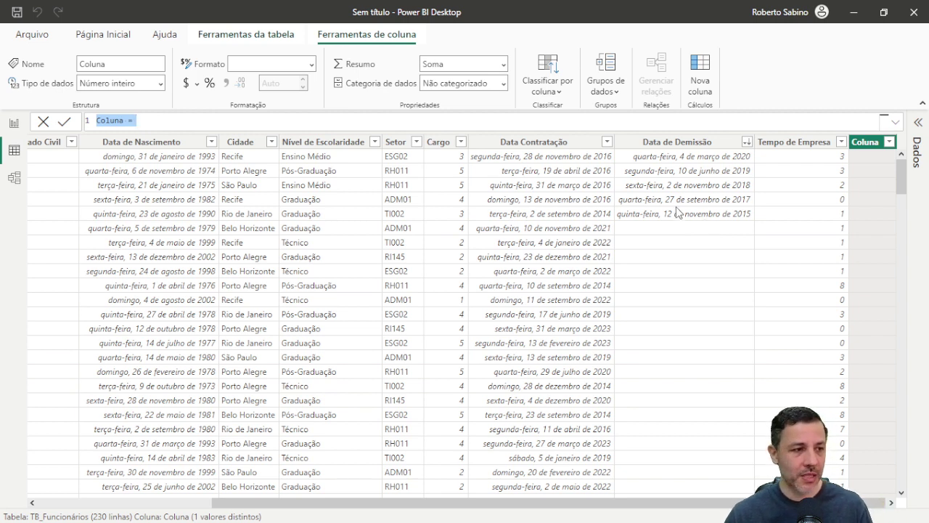
pyautogui.click(150, 120)
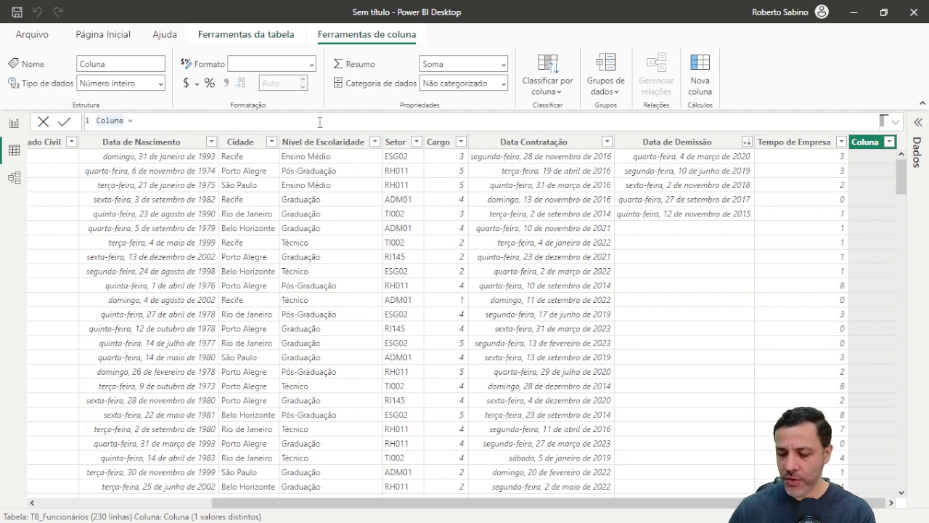
pyautogui.hotkey('shift', 'Home')
pyautogui.write('Situação')
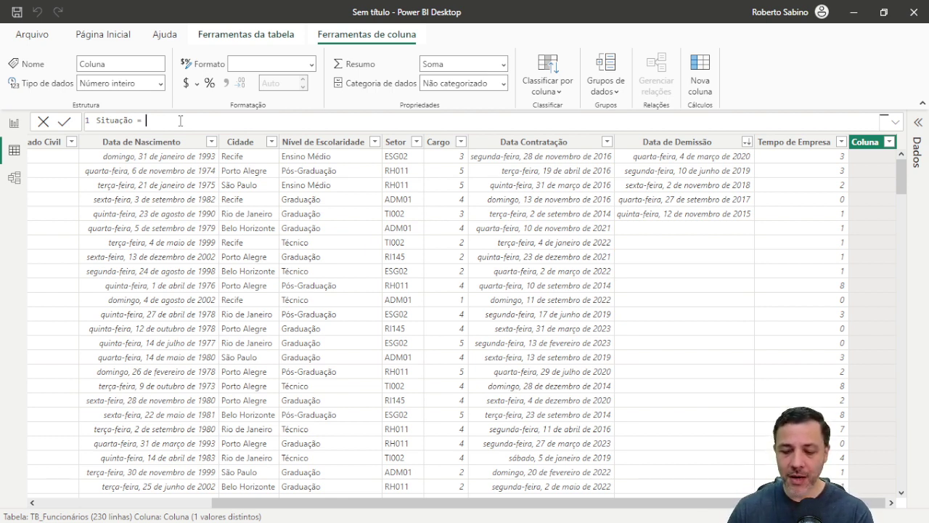
# - Begin the Situação formula with an IF function that uses ISBLANK as its logical test
pyautogui.write('IF(')
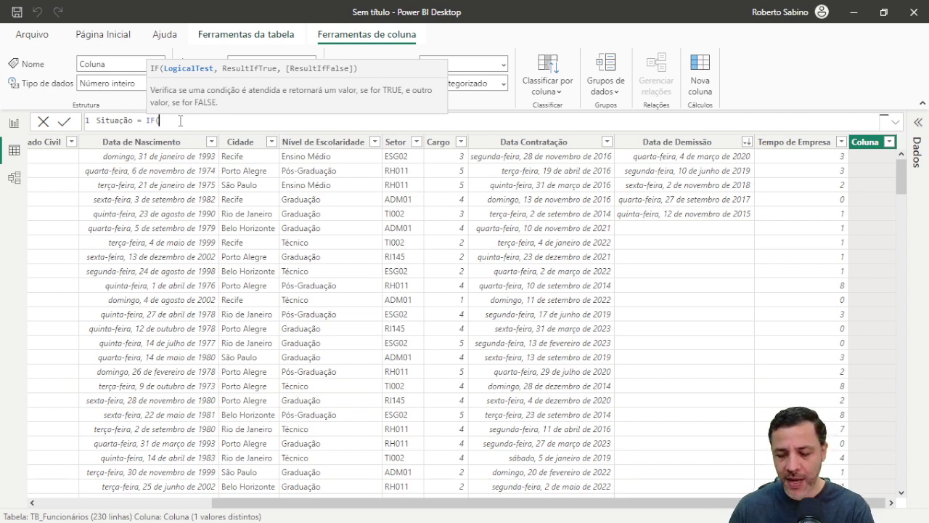
pyautogui.write('IS')
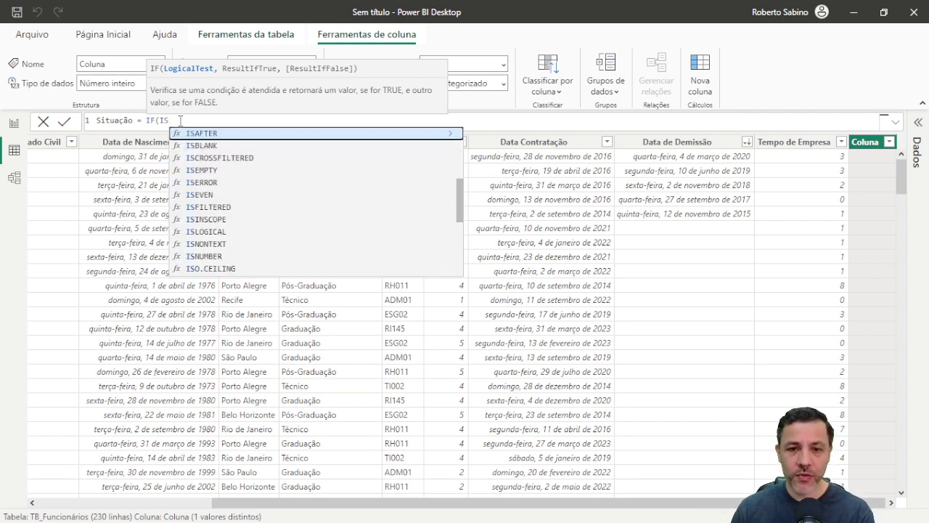
pyautogui.press('Down')
pyautogui.press('Tab')
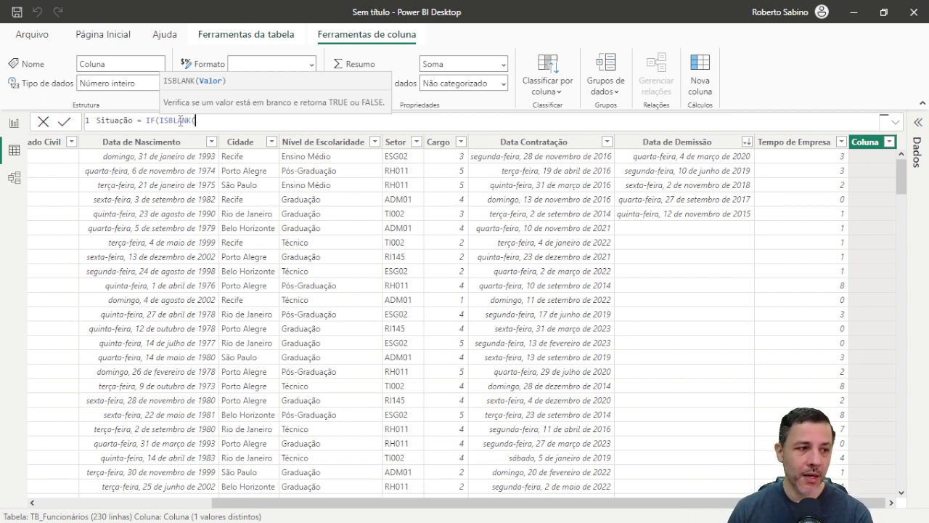
# - Give ISBLANK the column 'TB_Funcionários'[Data de Demissão] as its argument and close its parenthesis
pyautogui.write('tb')
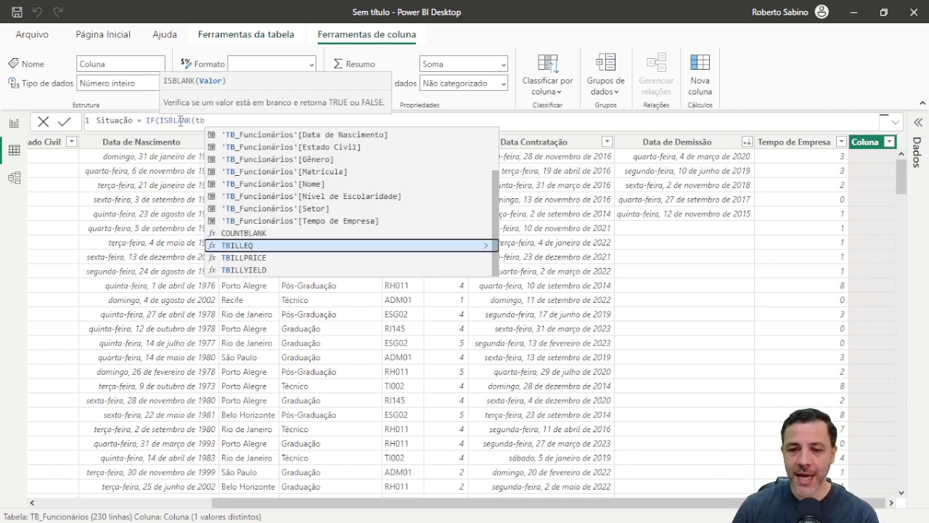
pyautogui.press('Up')
pyautogui.press('Up')
pyautogui.press('Up')
pyautogui.press('Up')
pyautogui.press('Up')
pyautogui.press('Up')
pyautogui.press('Up')
pyautogui.press('Up')
pyautogui.press('Up')
pyautogui.press('Up')
pyautogui.press('Up')
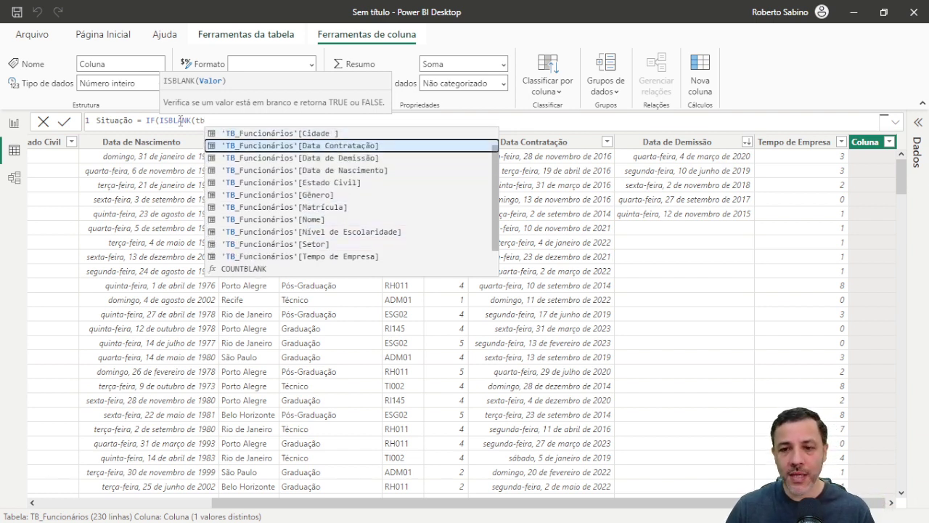
pyautogui.press('Down')
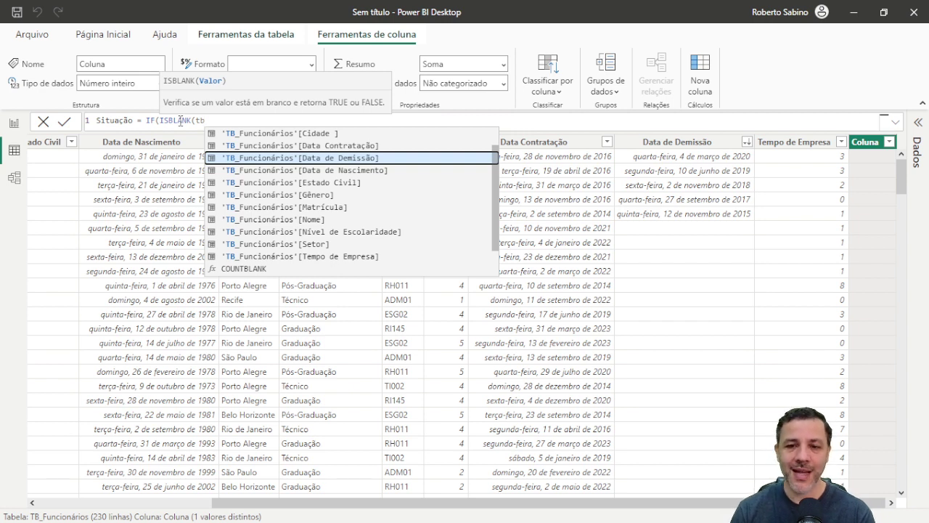
pyautogui.press('Tab')
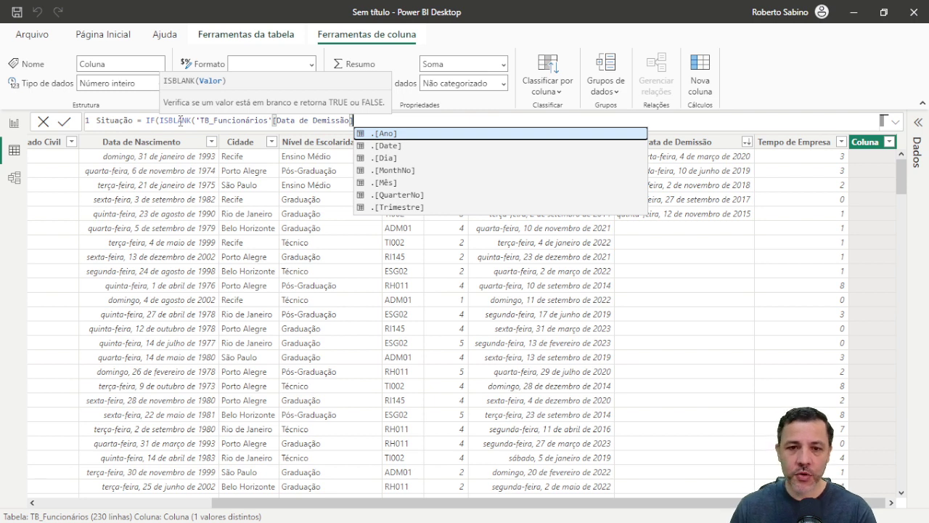
pyautogui.write(')')
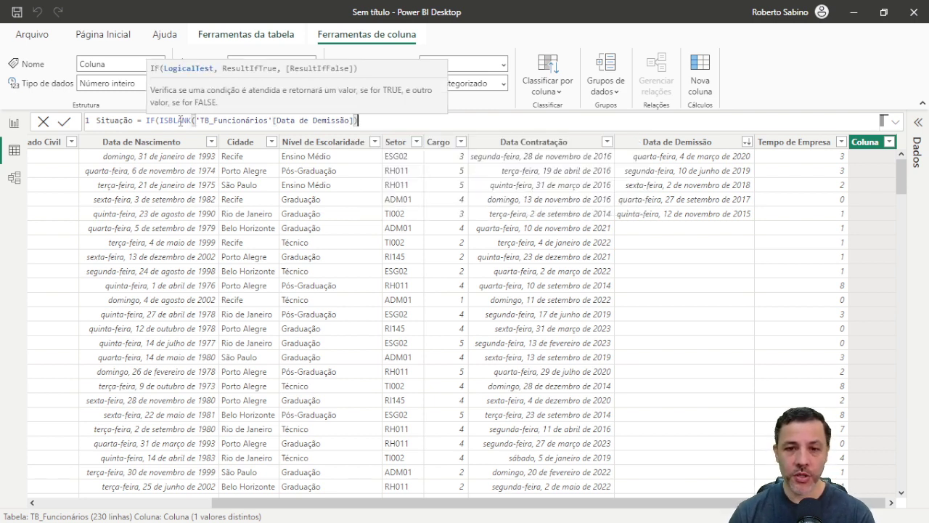
# - Complete the IF formula with "Ativo" as the true result and "Inativo" as the false result, and commit it
pyautogui.write(',')
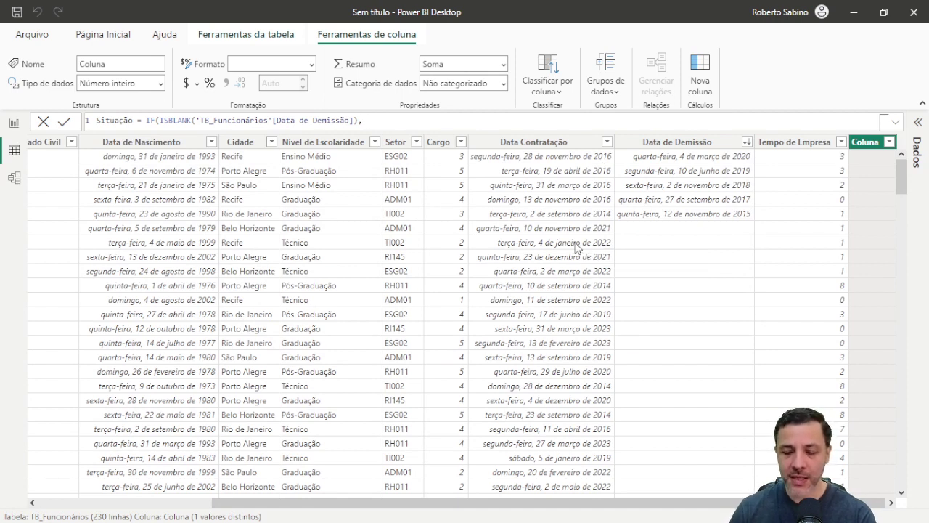
pyautogui.write('"')
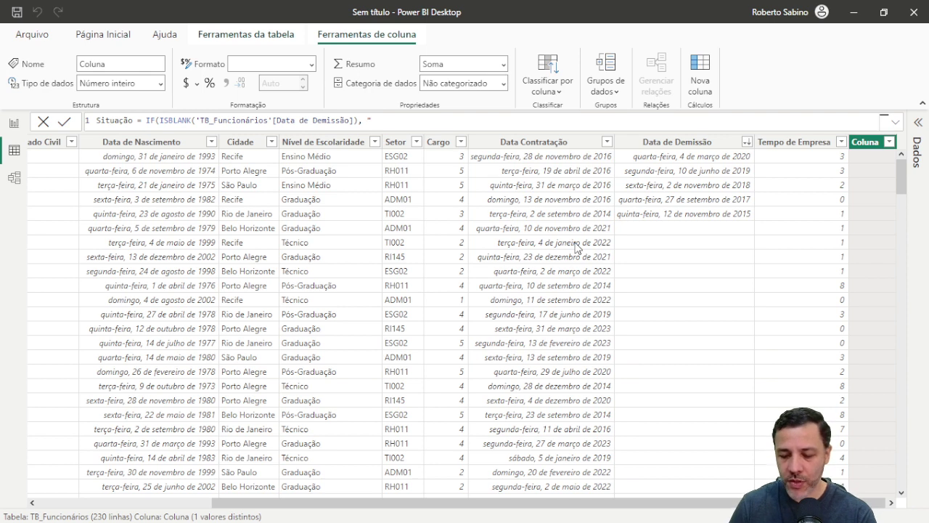
pyautogui.write('Ativo"')
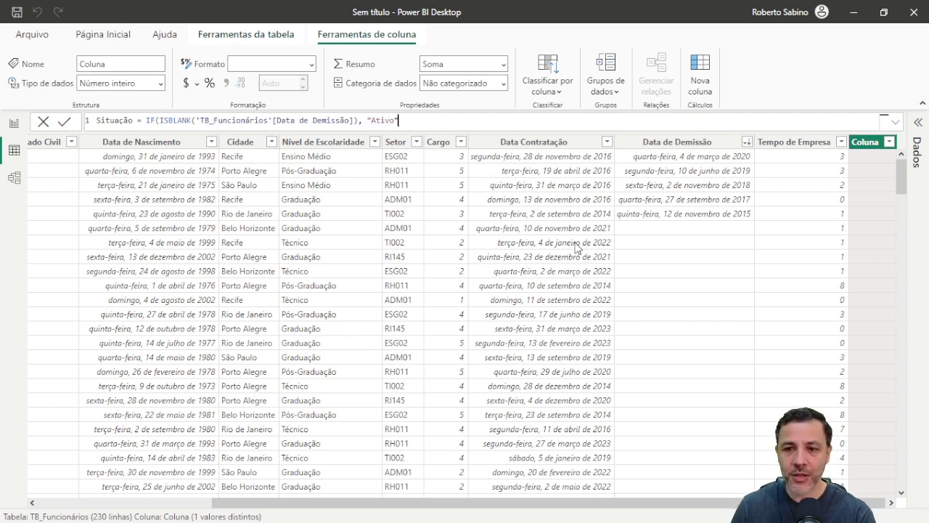
pyautogui.write(',')
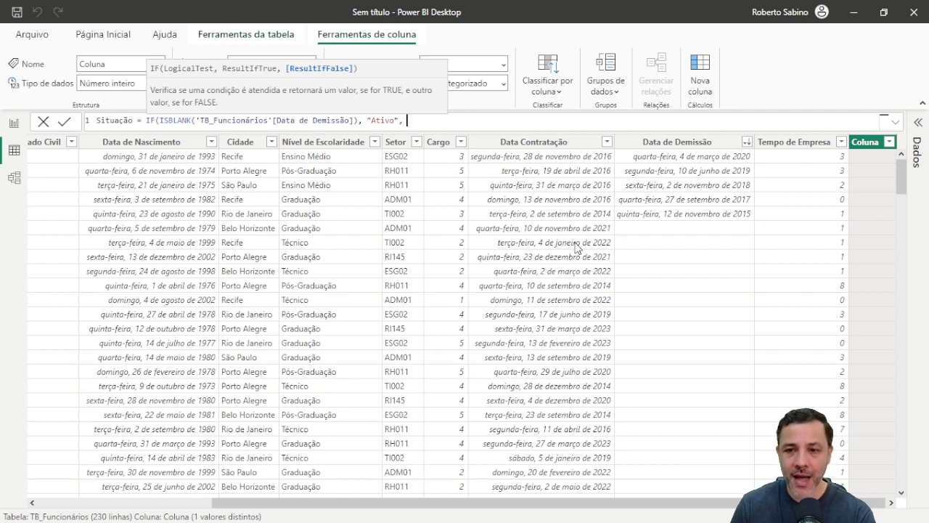
pyautogui.write(' "')
pyautogui.write('Ina')
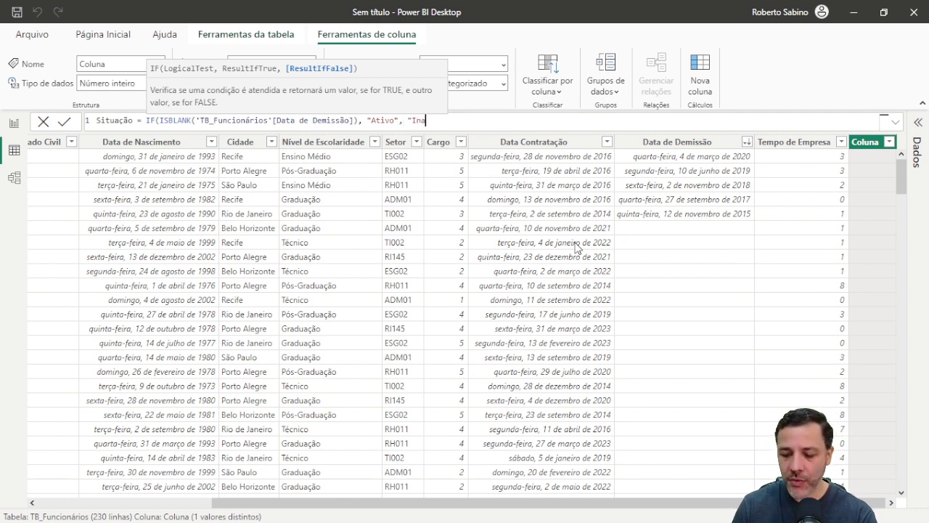
pyautogui.write('tivo")')
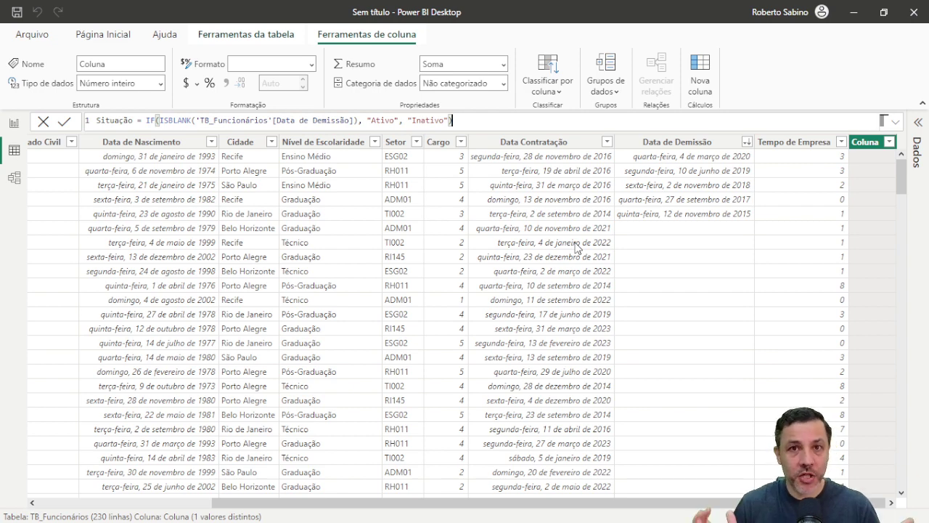
pyautogui.press('Return')
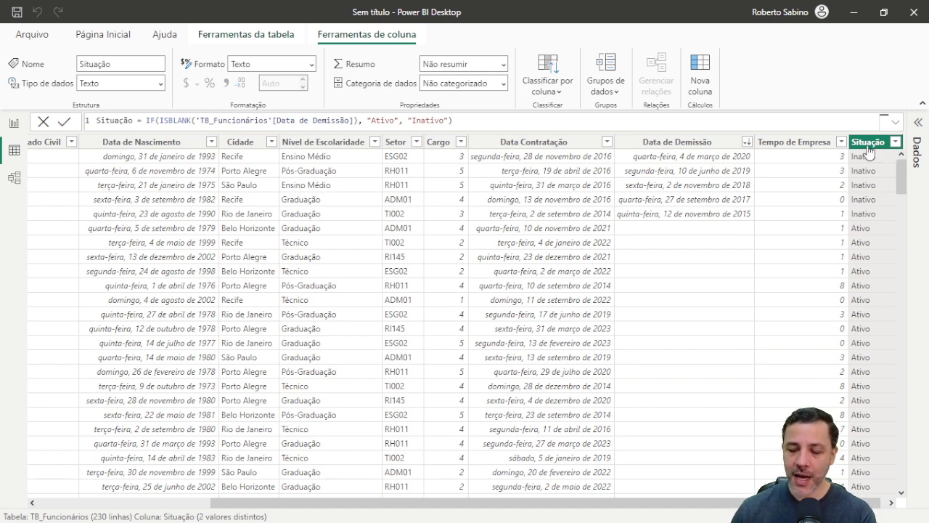
# - Examine the Situação values against the filled and blank Data de Demissão cells, marking them up on a magnified view
pyautogui.hotkey('ctrl', '1')
pyautogui.click(842, 152)
pyautogui.moveTo(844, 97)
pyautogui.mouseDown()
pyautogui.moveTo(685, 115)
pyautogui.moveTo(836, 161)
pyautogui.moveTo(827, 98)
pyautogui.mouseUp()
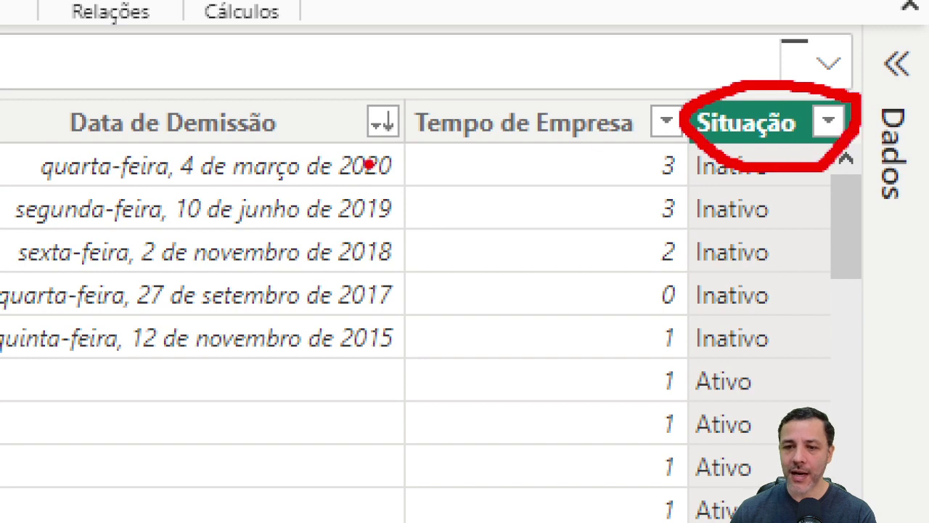
pyautogui.moveTo(322, 59)
pyautogui.mouseDown()
pyautogui.moveTo(290, 106)
pyautogui.moveTo(325, 106)
pyautogui.mouseUp()
pyautogui.moveTo(425, 174)
pyautogui.mouseDown()
pyautogui.moveTo(628, 180)
pyautogui.moveTo(642, 171)
pyautogui.moveTo(701, 180)
pyautogui.moveTo(642, 202)
pyautogui.mouseUp()
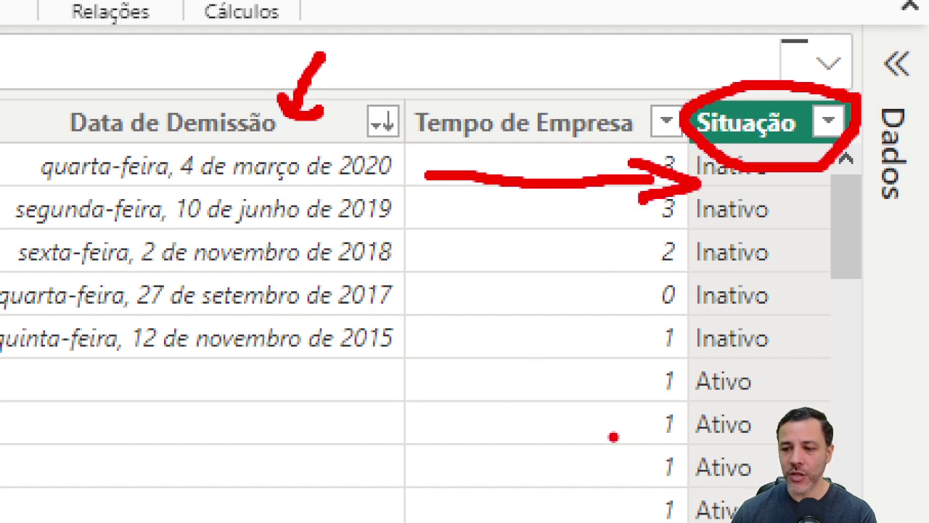
pyautogui.moveTo(753, 349)
pyautogui.mouseDown()
pyautogui.moveTo(701, 356)
pyautogui.moveTo(305, 341)
pyautogui.moveTo(2, 351)
pyautogui.moveTo(375, 416)
pyautogui.moveTo(748, 439)
pyautogui.moveTo(722, 347)
pyautogui.mouseUp()
pyautogui.moveTo(499, 354); pyautogui.dragTo(504, 362)
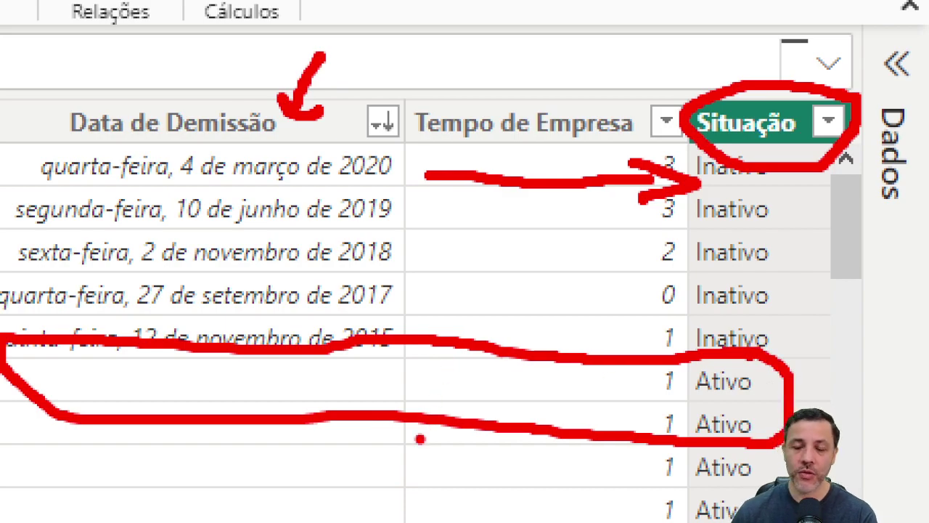
pyautogui.press('Escape')
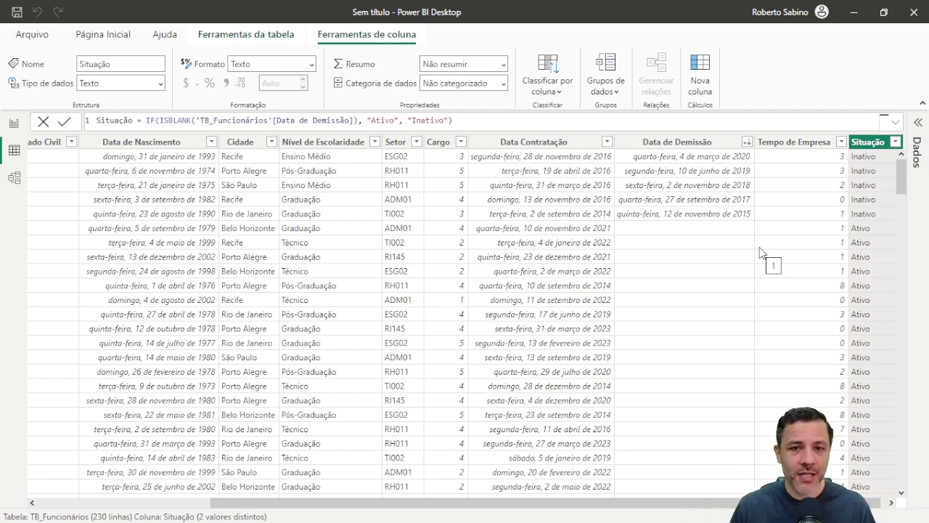
# - Show the field list of the TB_Funcionários table and bring up the table tools
pyautogui.click(916, 127)
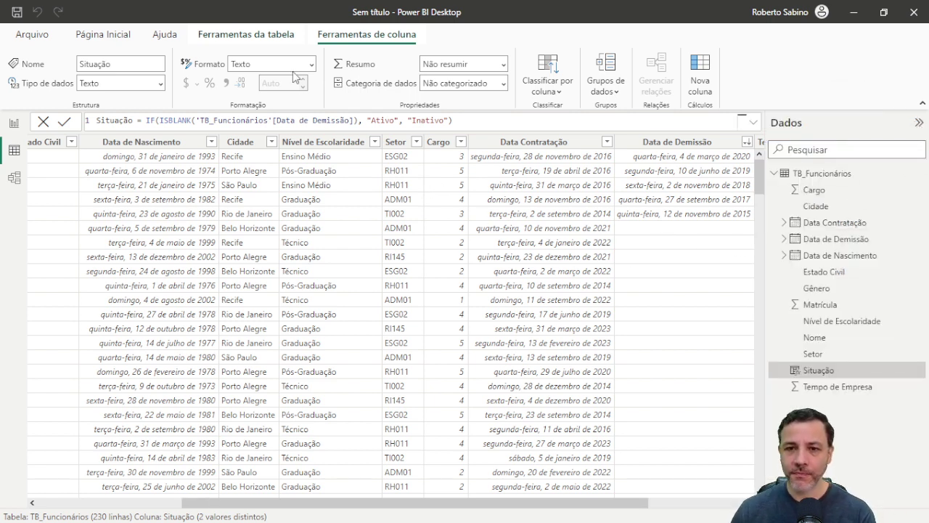
pyautogui.click(266, 30)
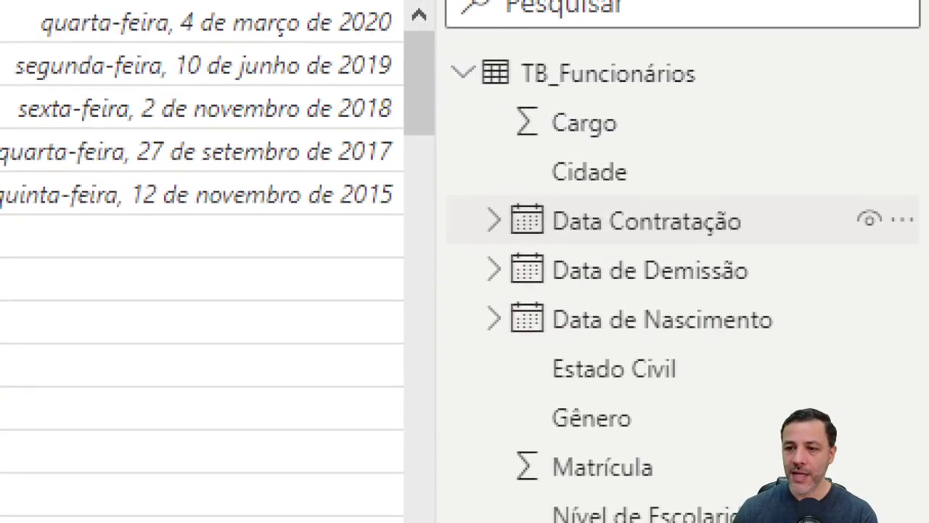
# - Create a new measure in the TB_Funcionários table
pyautogui.moveTo(520, 94); pyautogui.dragTo(719, 88)
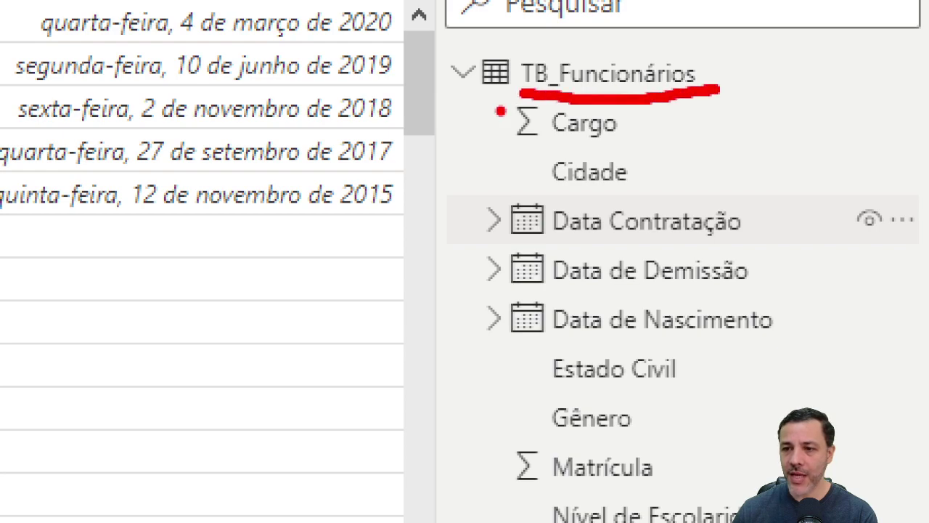
pyautogui.moveTo(492, 98)
pyautogui.mouseDown()
pyautogui.moveTo(511, 97)
pyautogui.moveTo(394, 203)
pyautogui.moveTo(396, 381)
pyautogui.moveTo(495, 517)
pyautogui.moveTo(521, 519)
pyautogui.mouseUp()
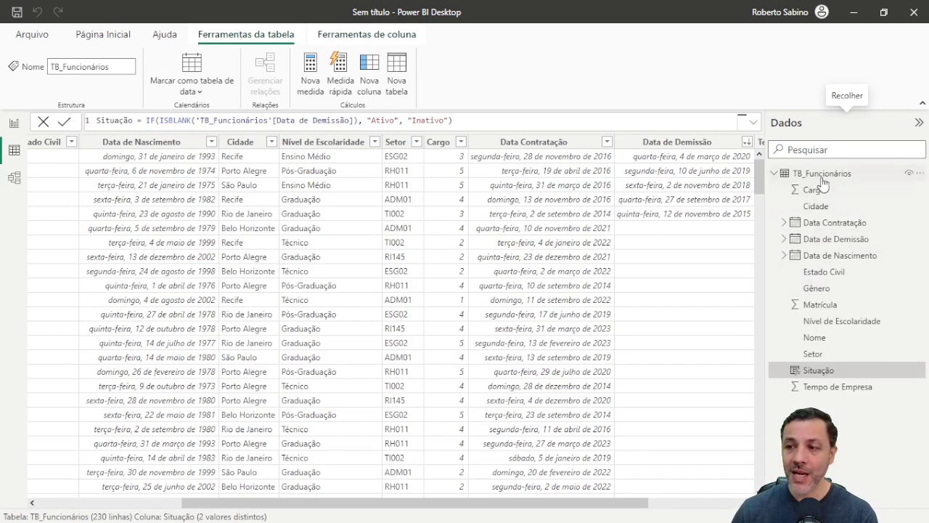
pyautogui.click(822, 177)
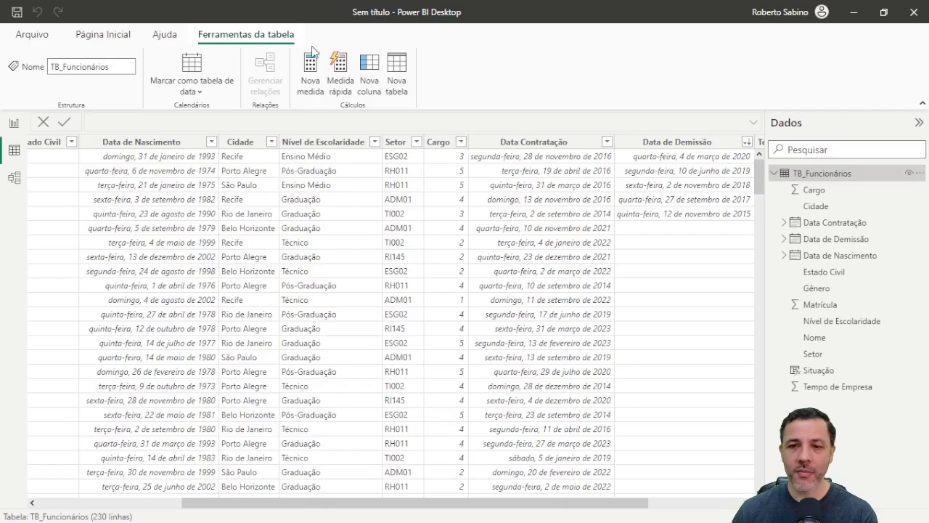
pyautogui.click(310, 70)
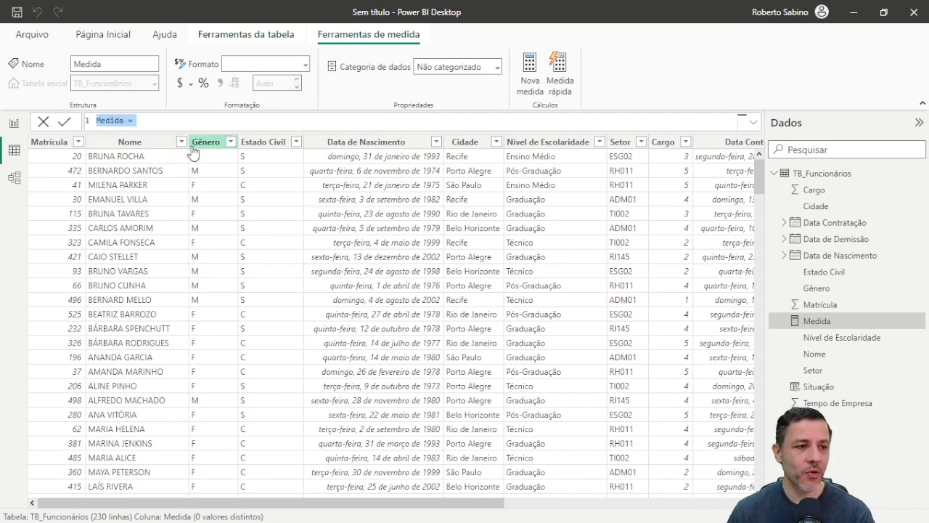
# - Replace the default measure name in the formula with "Contagem Estado Civil"
pyautogui.click(137, 121)
pyautogui.hotkey('shift', 'Home')
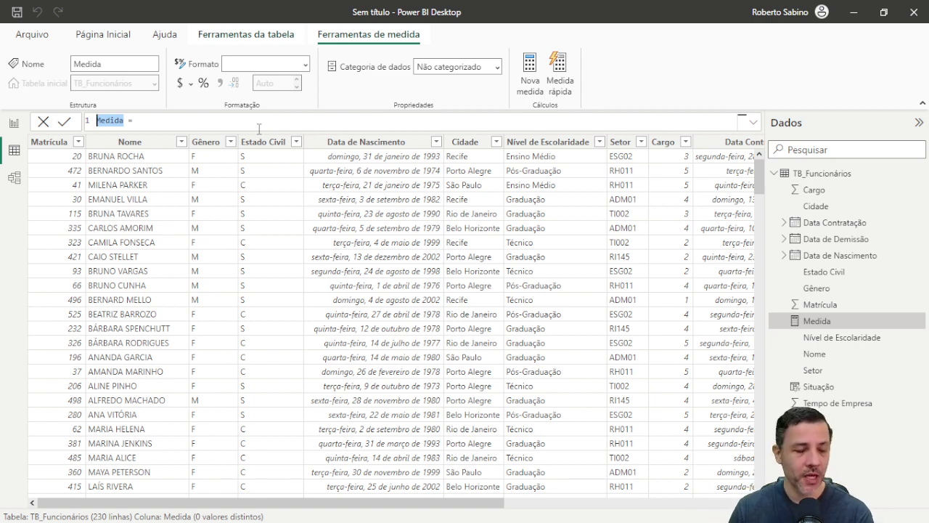
pyautogui.write('Contagem')
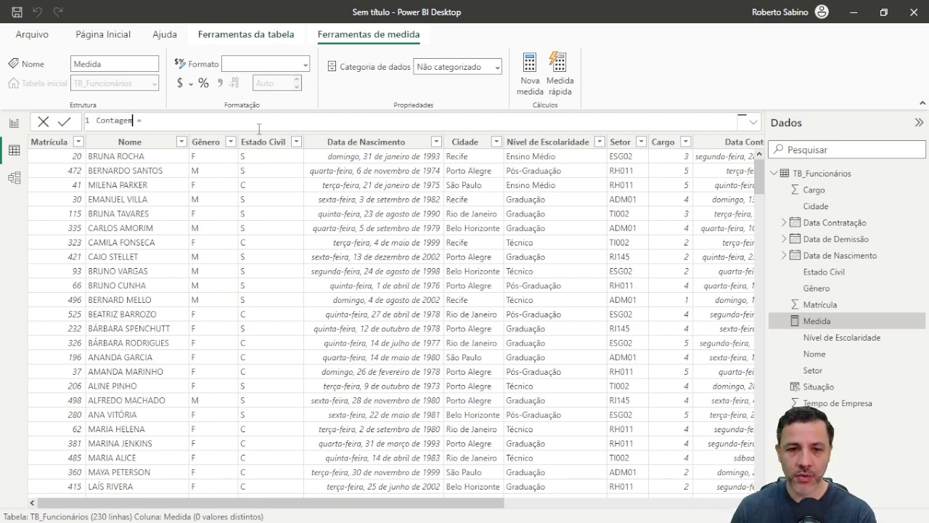
pyautogui.write(' Esta')
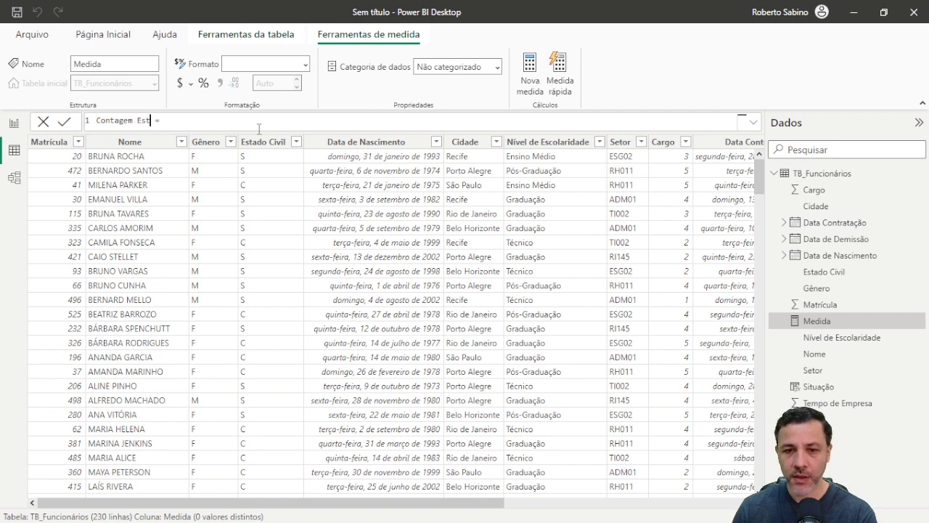
pyautogui.write('do Civil')
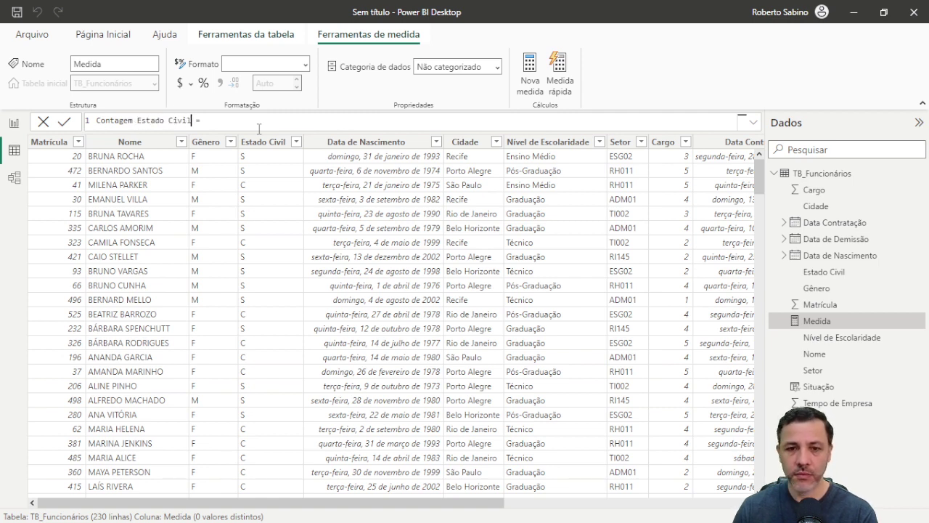
# - Replace both spaces in the measure name with underscores so that it reads Contagem_Estado_Civil
pyautogui.press('End')
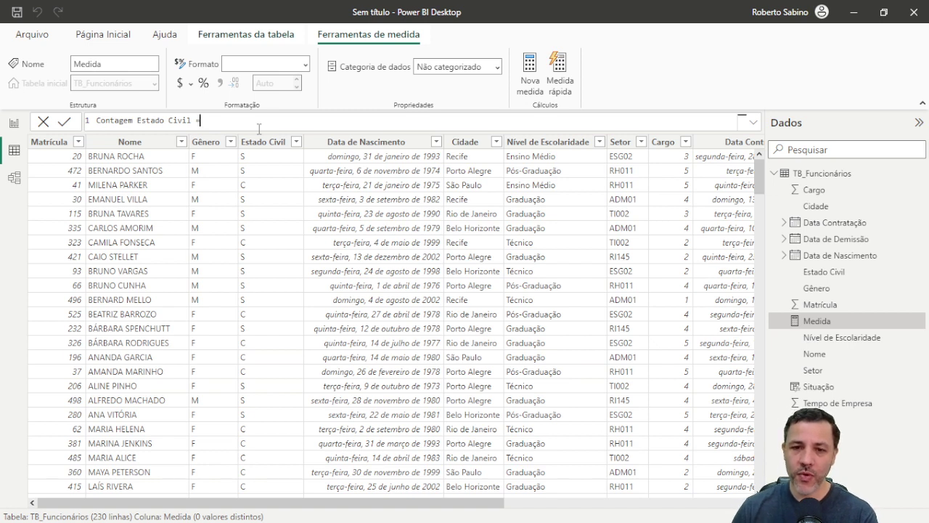
pyautogui.press('Left')
pyautogui.press('Left')
pyautogui.press('Left')
pyautogui.press('Left')
pyautogui.press('Left')
pyautogui.press('Left')
pyautogui.press('Left')
pyautogui.press('Left')
pyautogui.press('Left')
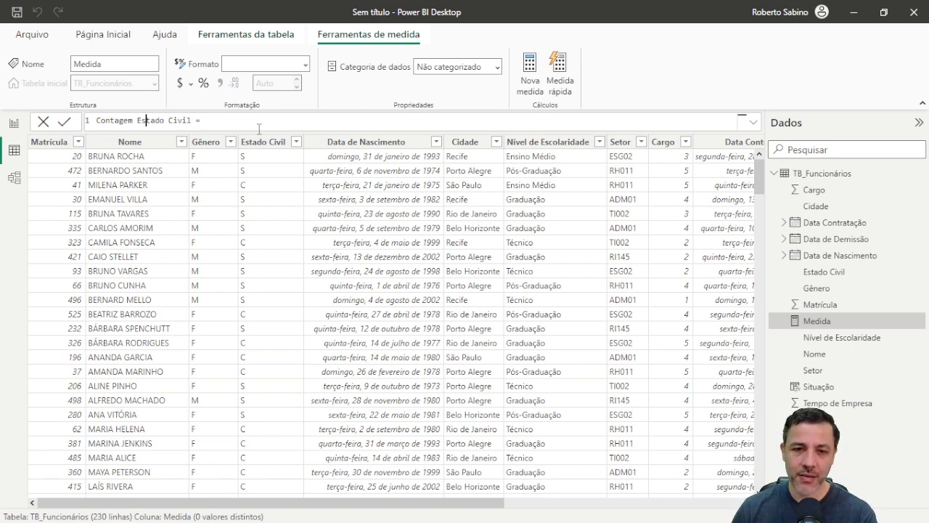
pyautogui.press('Left')
pyautogui.press('Left')
pyautogui.press('BackSpace')
pyautogui.write('_')
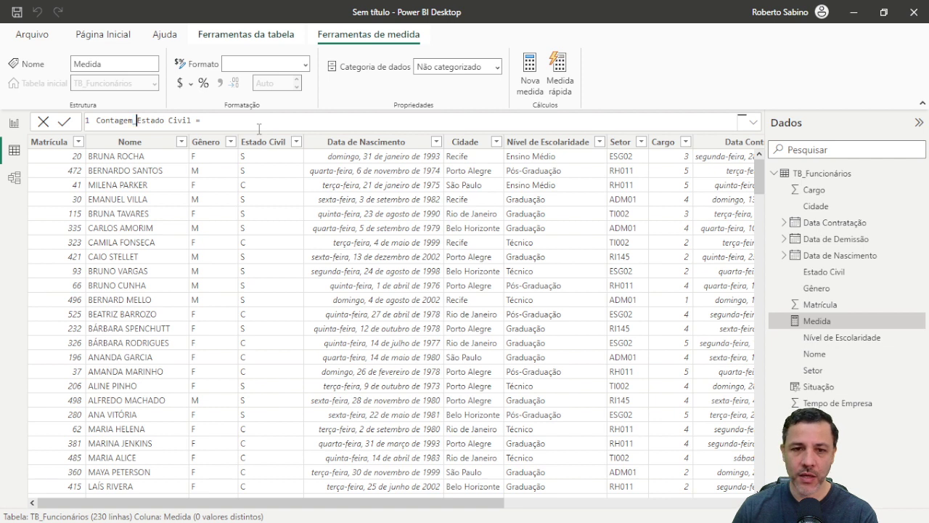
pyautogui.press('Right')
pyautogui.press('Right')
pyautogui.press('Right')
pyautogui.press('Right')
pyautogui.press('Right')
pyautogui.press('Right')
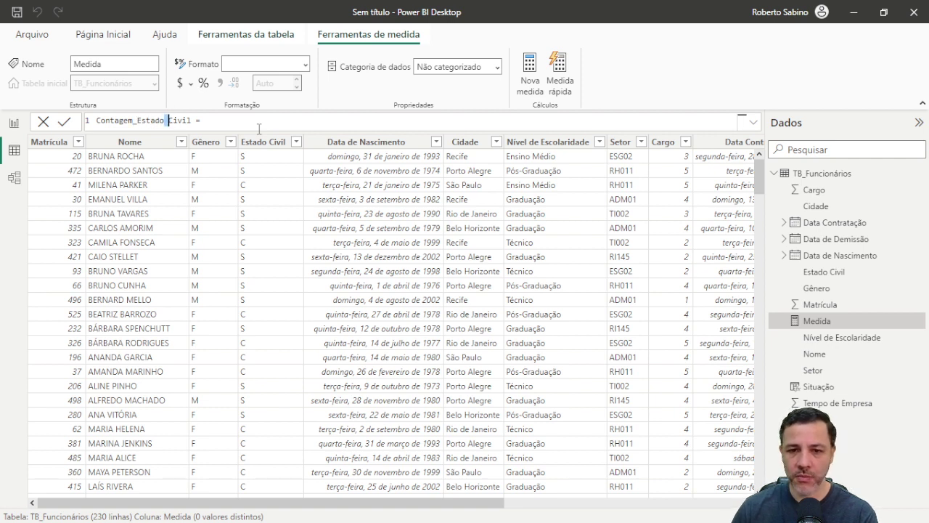
pyautogui.press('Delete')
pyautogui.write('_')
pyautogui.press('Right')
pyautogui.press('Right')
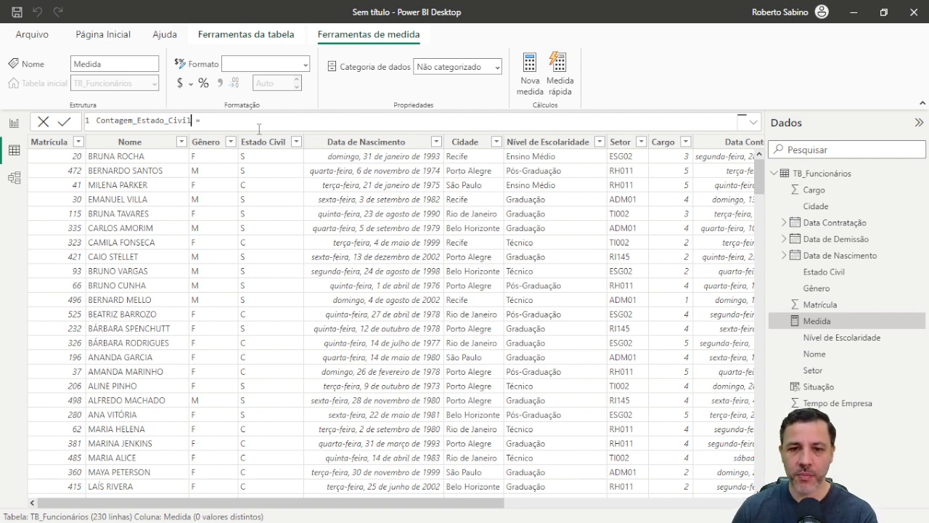
pyautogui.press('Right')
pyautogui.press('Right')
pyautogui.press('Right')
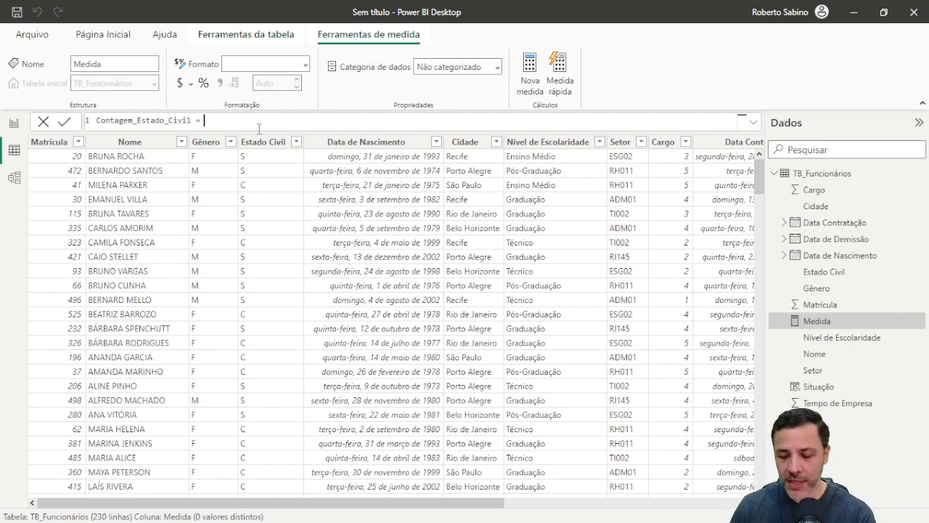
# - Begin the measure's expression after the equals sign with the COUNTROWS function
pyautogui.write('cou')
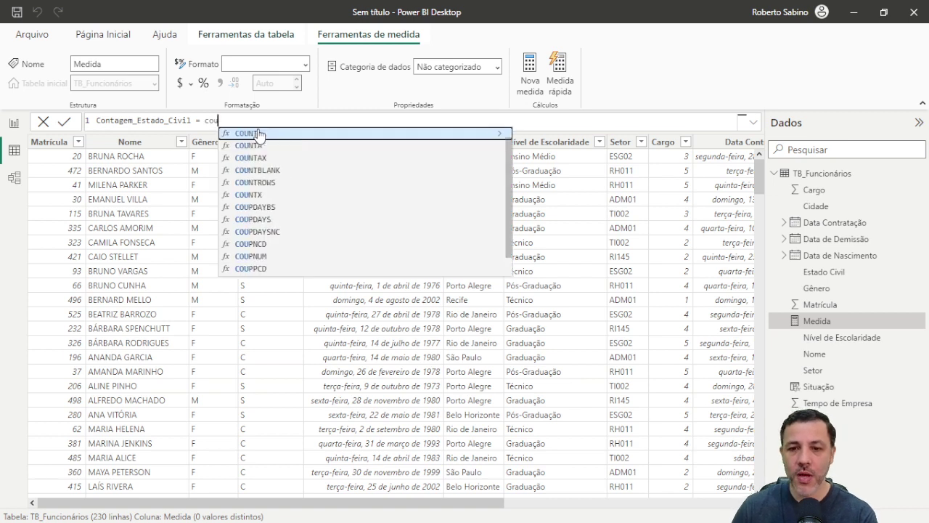
pyautogui.press('Down')
pyautogui.press('Down')
pyautogui.press('Down')
pyautogui.press('Down')
pyautogui.press('Tab')
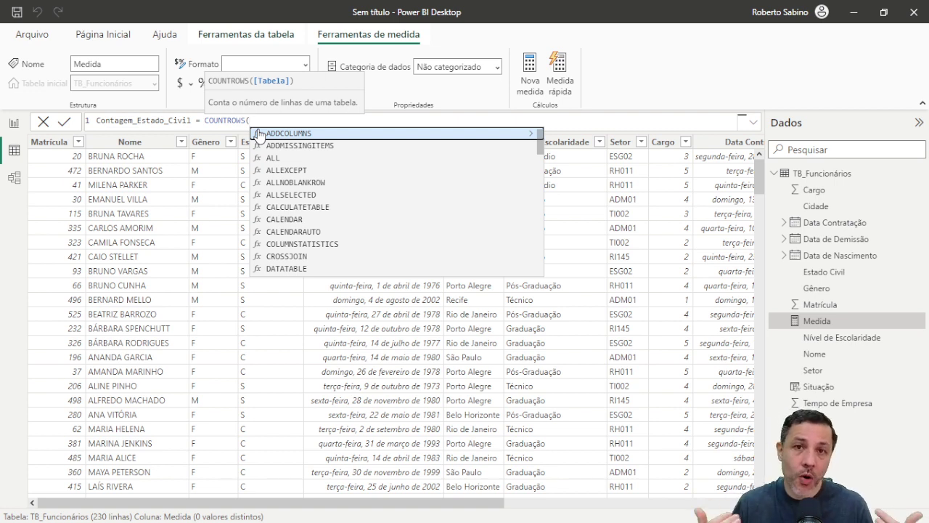
# - Nest a FILTER function inside COUNTROWS and give it 'TB_Funcionários' as its table argument
pyautogui.write('fi')
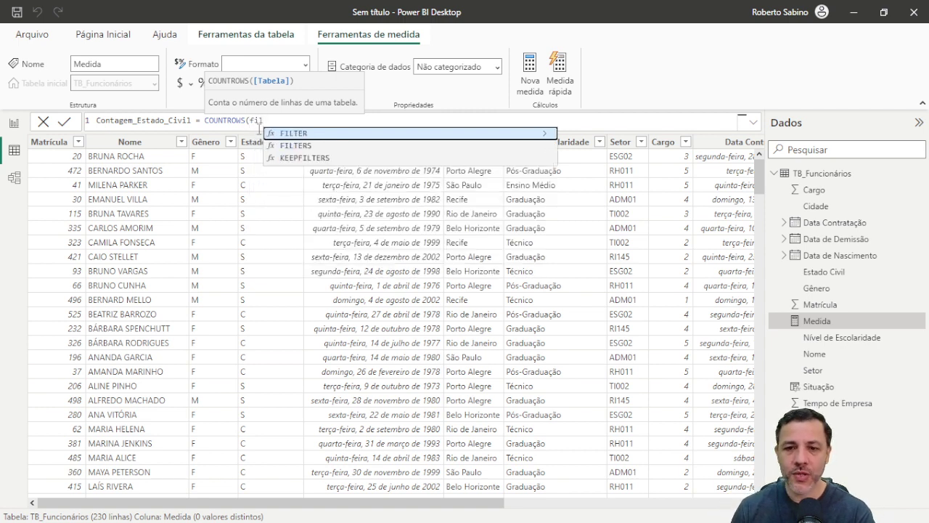
pyautogui.press('Tab')
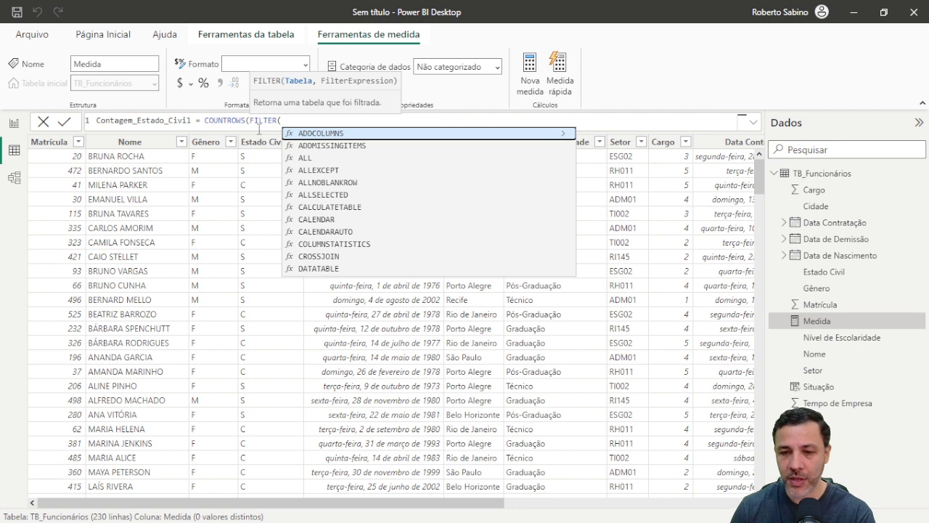
pyautogui.write('tb')
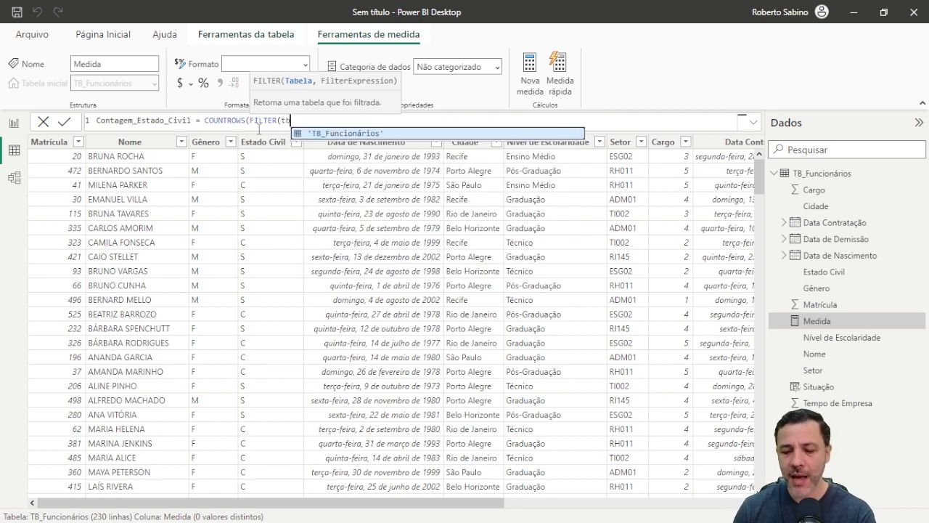
pyautogui.press('Tab')
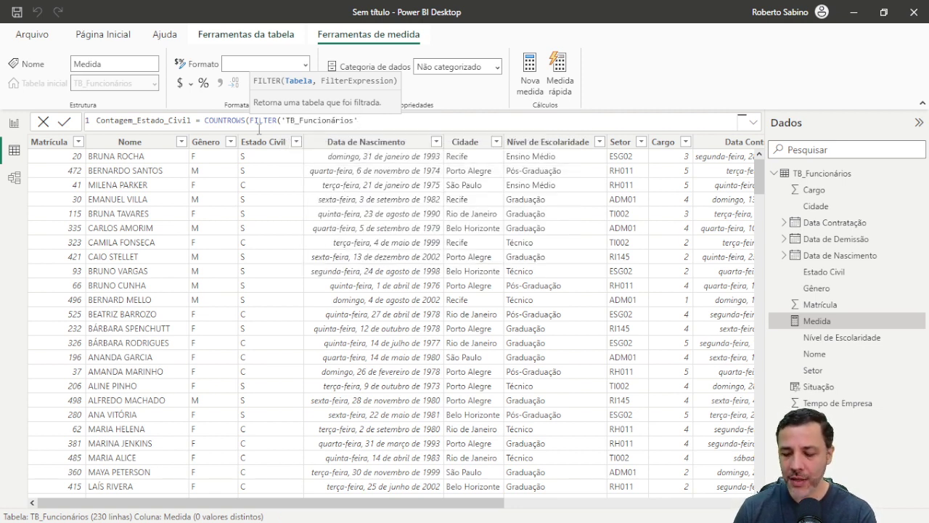
pyautogui.write(',')
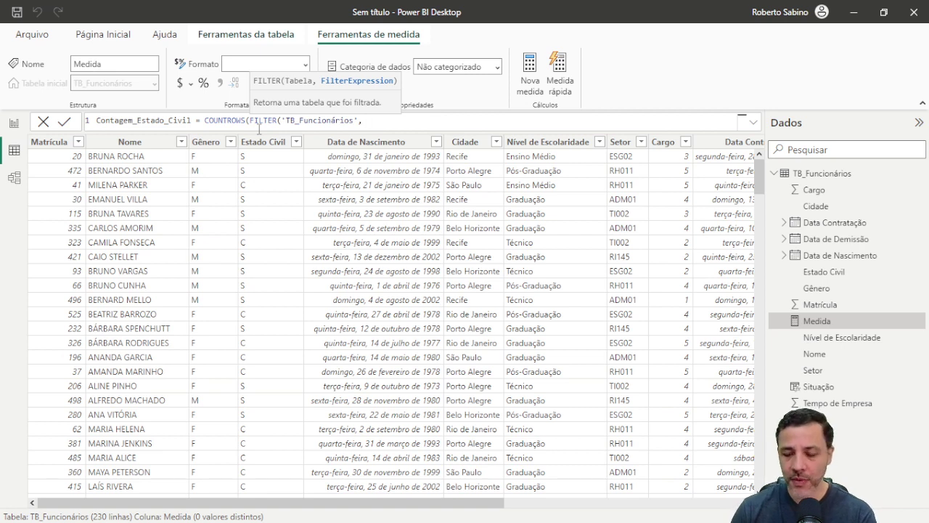
# - Add the column 'TB_Funcionários'[Estado Civil] as the start of FILTER's filter expression
pyautogui.write('tb')
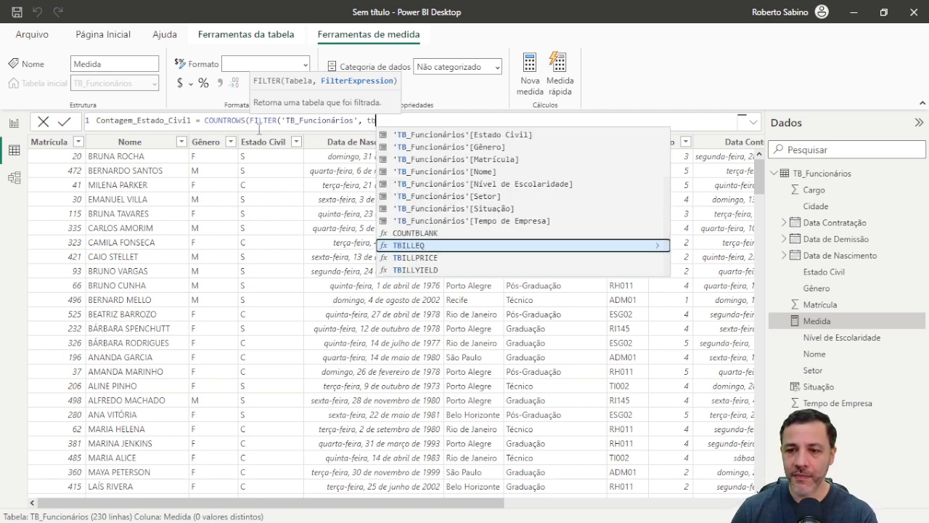
pyautogui.press('Up')
pyautogui.press('Up')
pyautogui.press('Up')
pyautogui.press('Up')
pyautogui.press('Up')
pyautogui.press('Up')
pyautogui.press('Up')
pyautogui.press('Up')
pyautogui.press('Up')
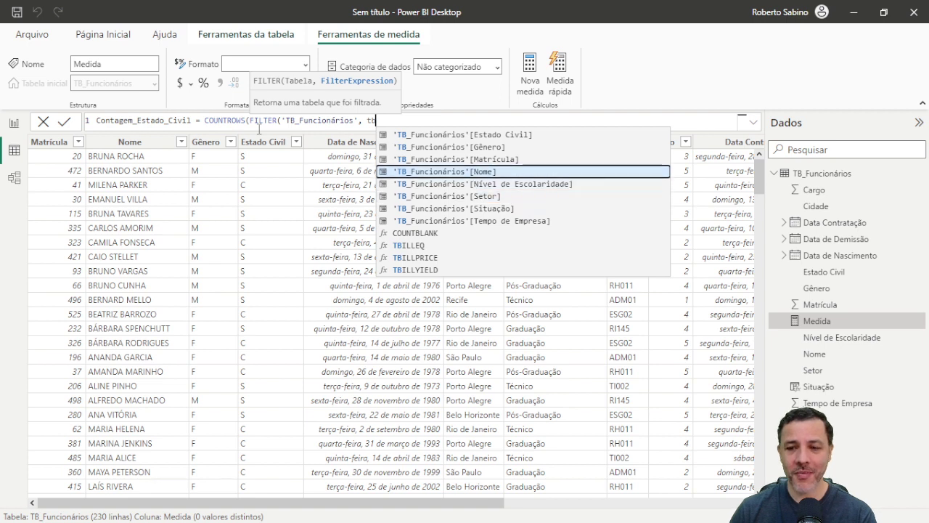
pyautogui.press('Tab')
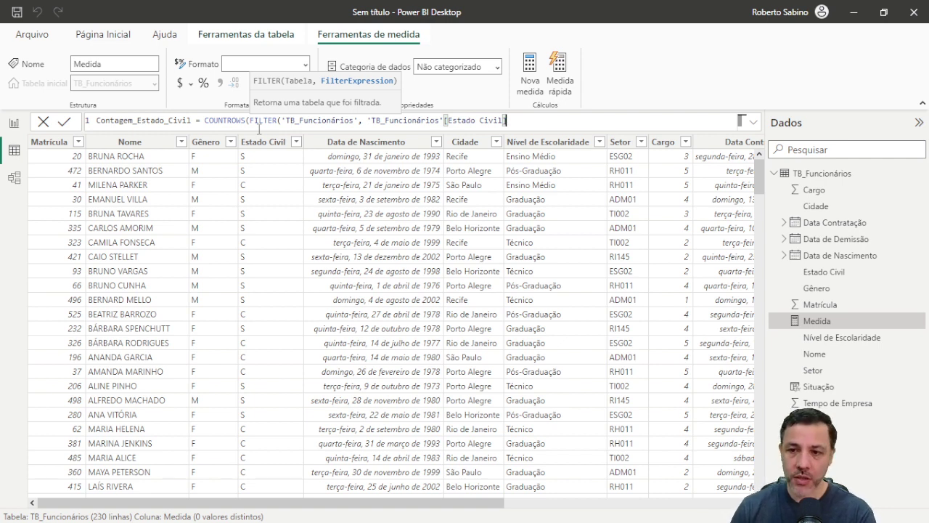
# - Complete the filter condition with = "C", close both the FILTER and COUNTROWS parentheses, and commit the measure
pyautogui.write('=')
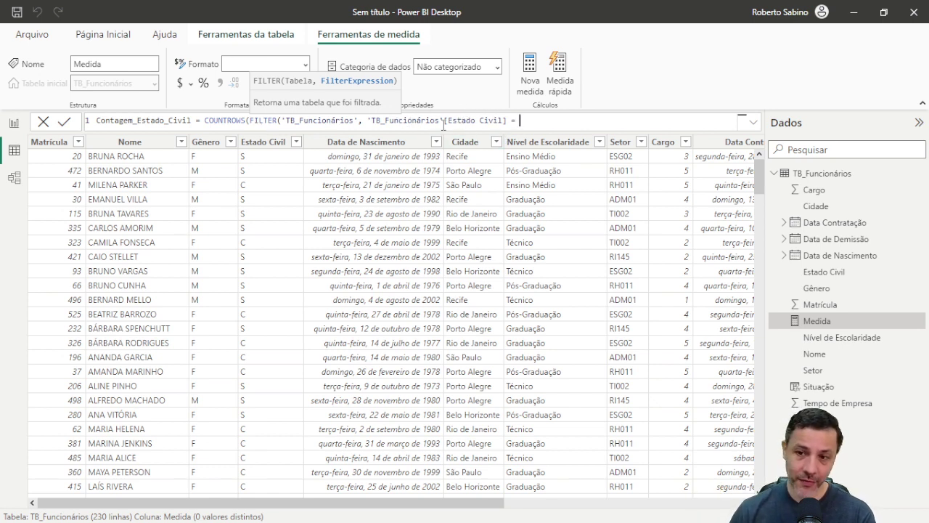
pyautogui.write('"')
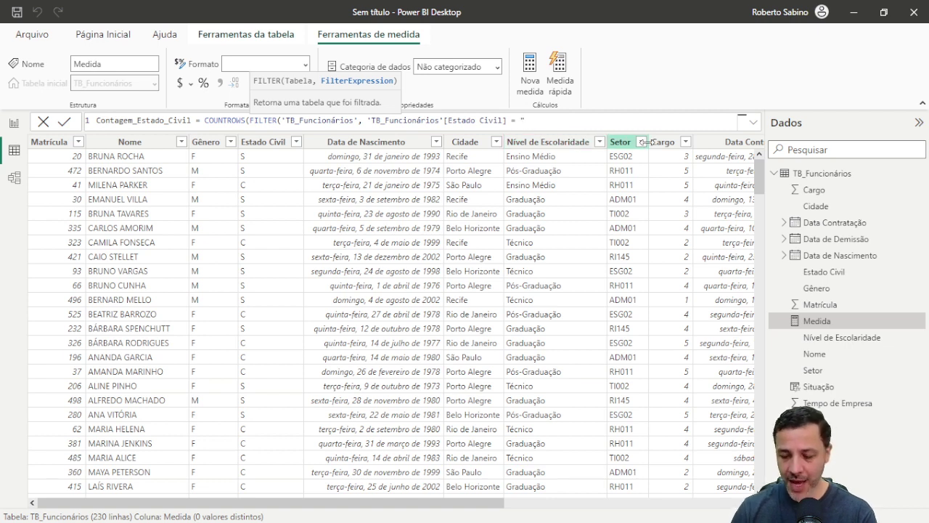
pyautogui.write('C"')
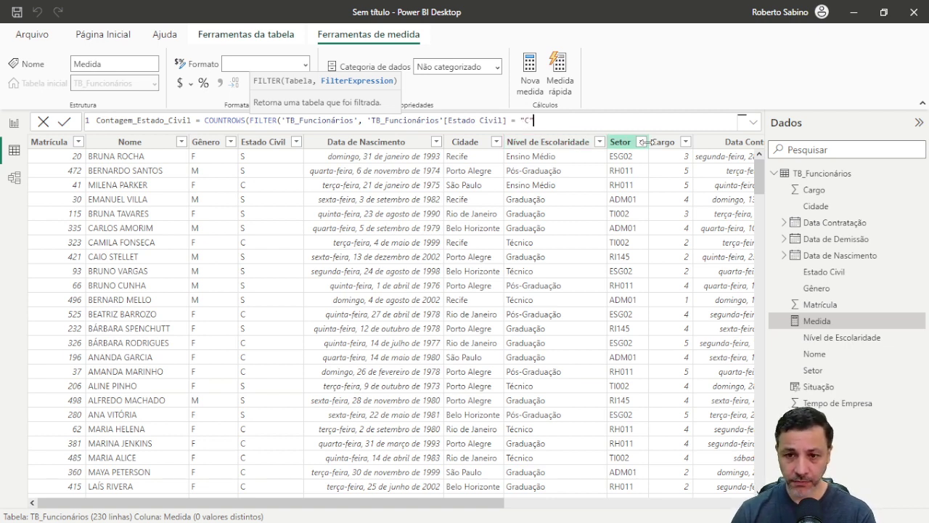
pyautogui.write(')')
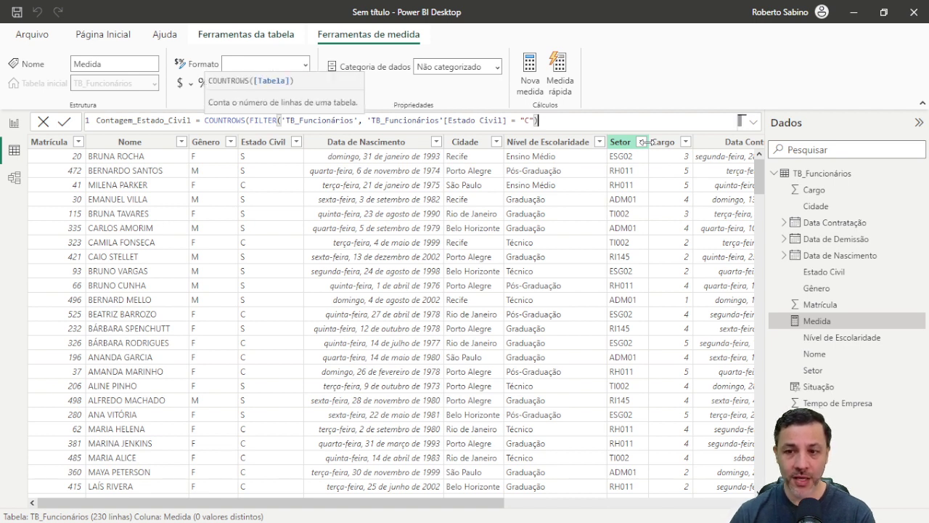
pyautogui.write(')')
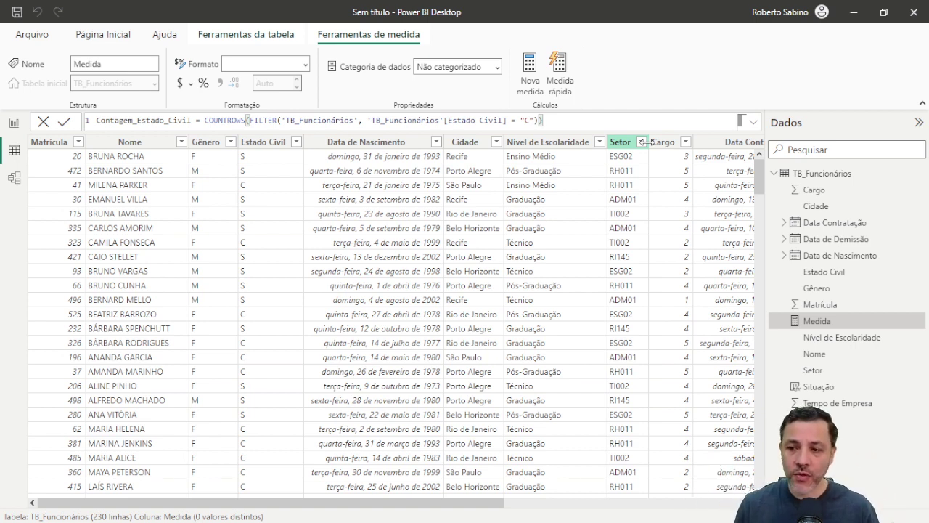
pyautogui.press('Return')
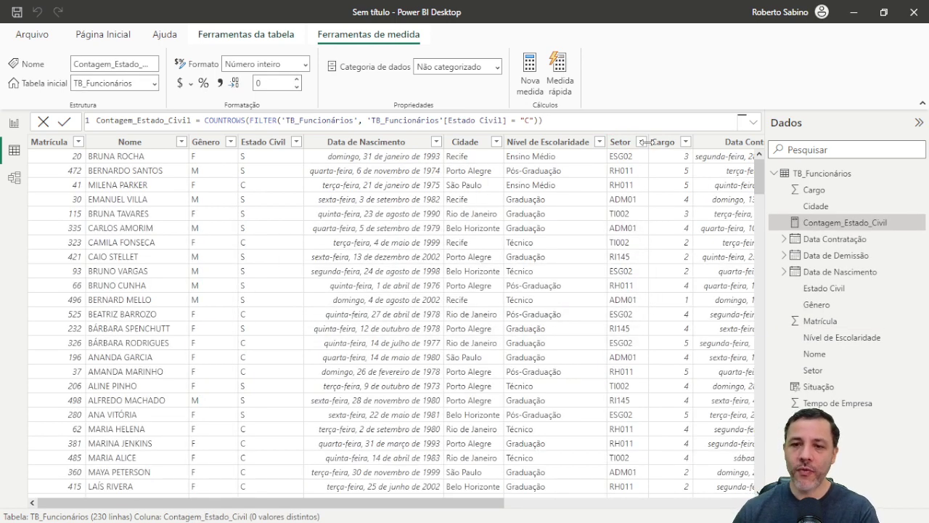
# - Insert a card visual on the empty report page and assign the Contagem_Estado_Civil measure to its field
pyautogui.moveTo(502, 504); pyautogui.dragTo(743, 506)
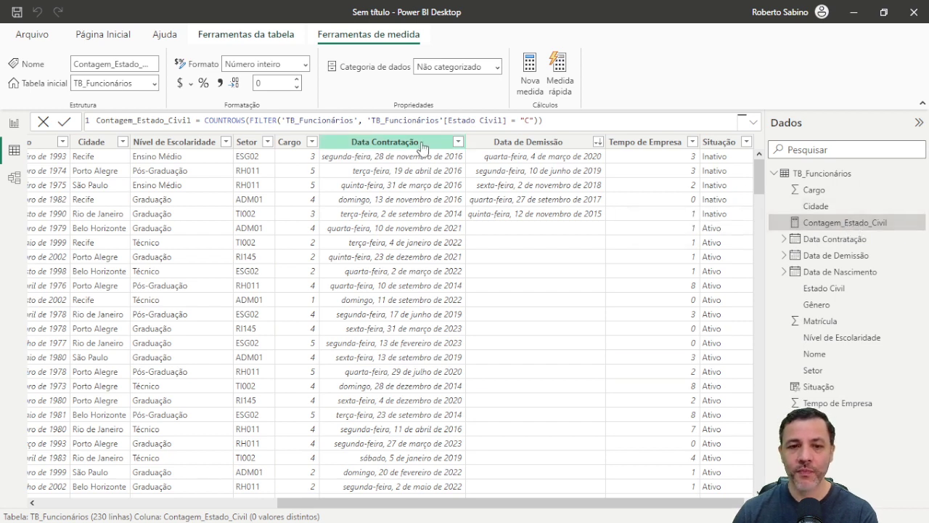
pyautogui.click(15, 125)
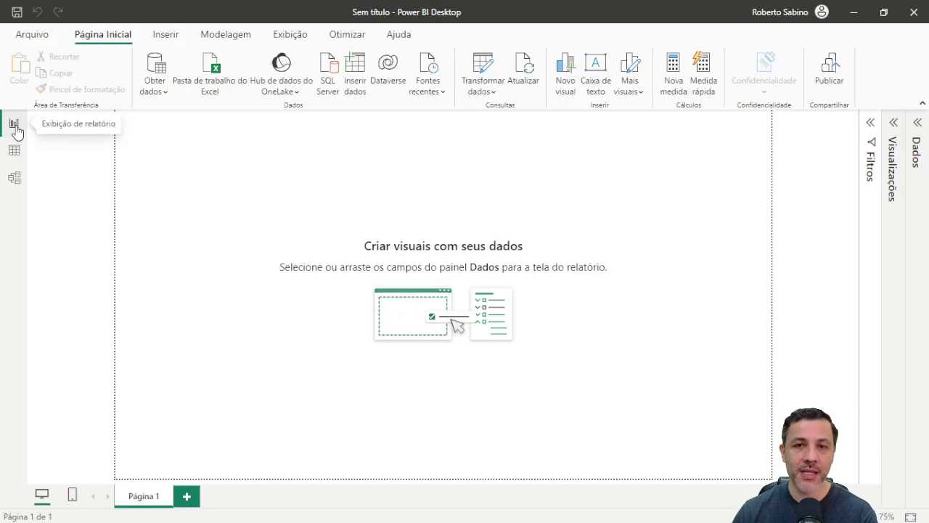
pyautogui.click(892, 129)
pyautogui.click(872, 249)
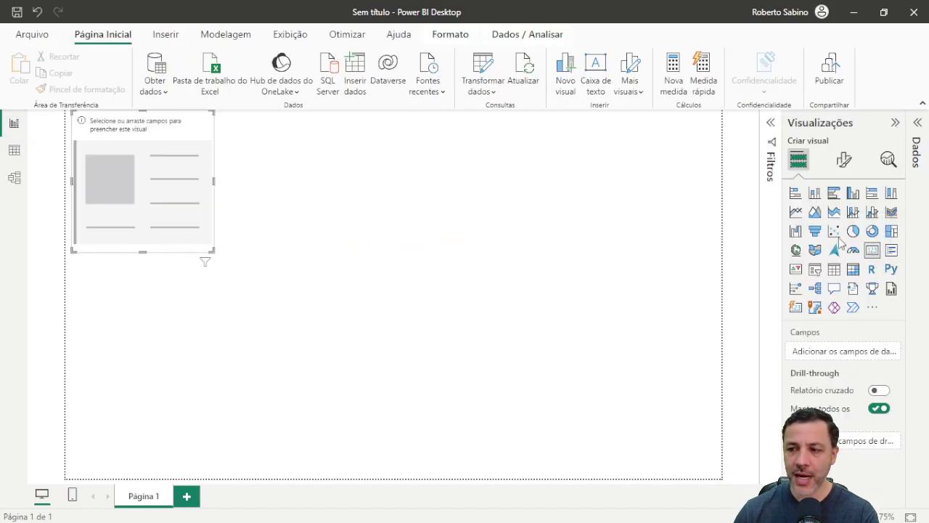
pyautogui.click(916, 124)
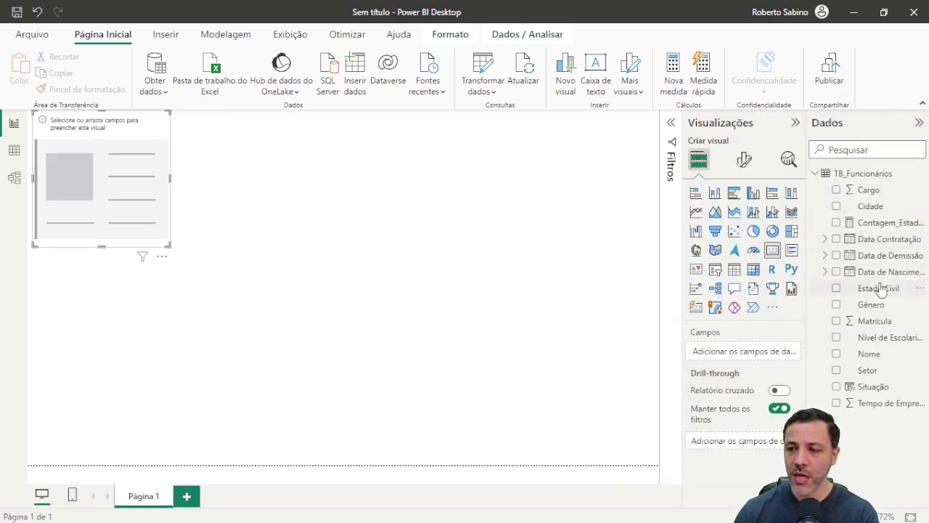
pyautogui.moveTo(877, 228); pyautogui.dragTo(760, 352)
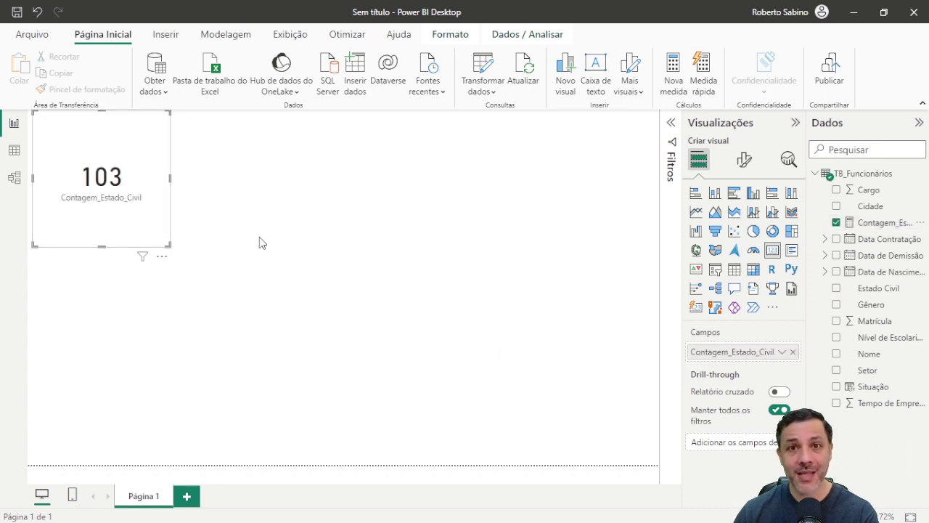
# - Insert a second card visual on the report page and place it directly beside the Contagem_Estado_Civil card
pyautogui.click(214, 211)
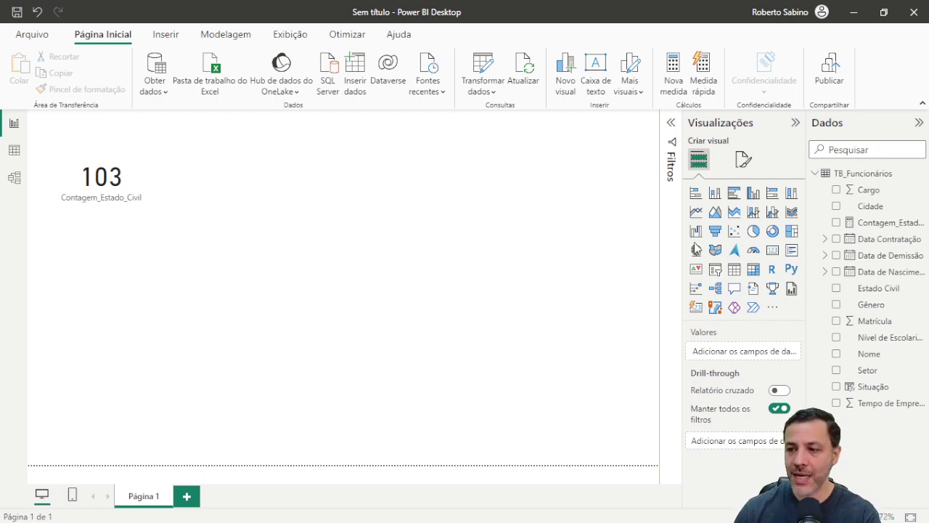
pyautogui.click(772, 250)
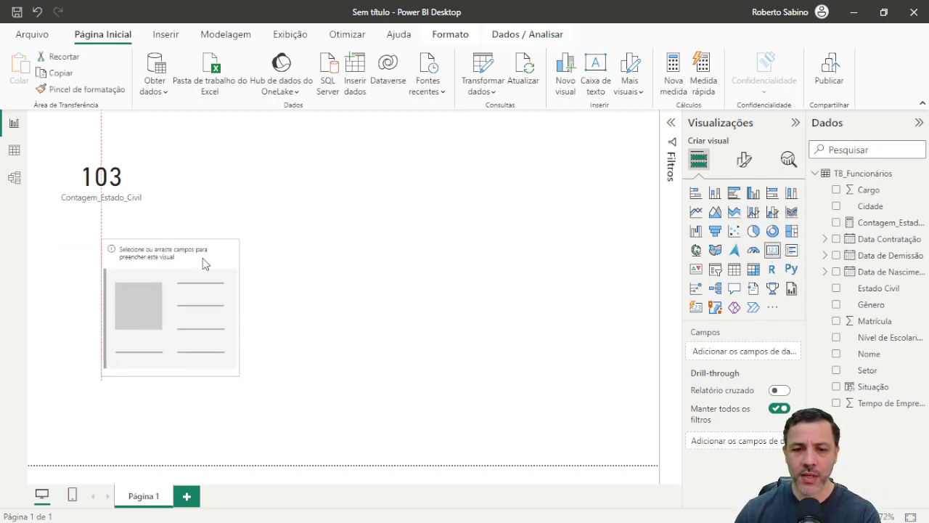
pyautogui.moveTo(204, 264); pyautogui.dragTo(254, 139)
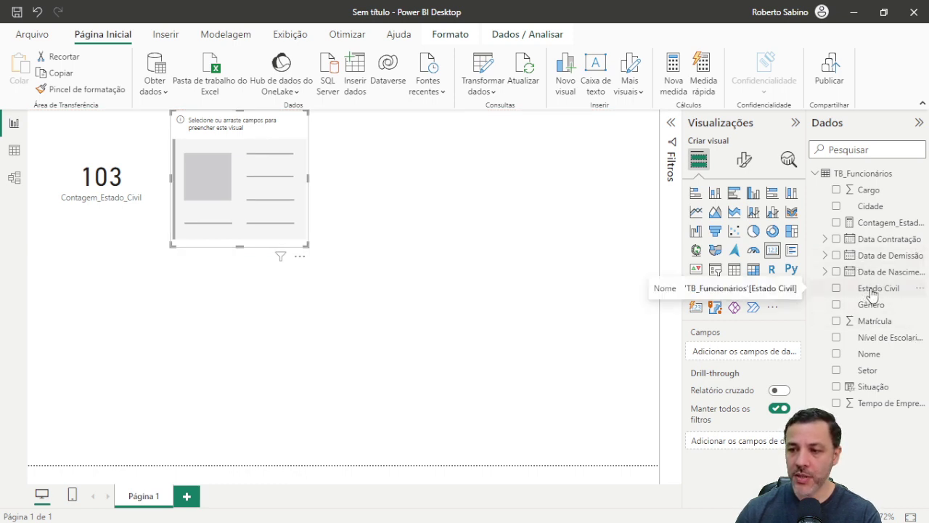
# - Assign the Estado Civil column to the new card and set its aggregation to Contagem
pyautogui.moveTo(873, 293); pyautogui.dragTo(750, 357)
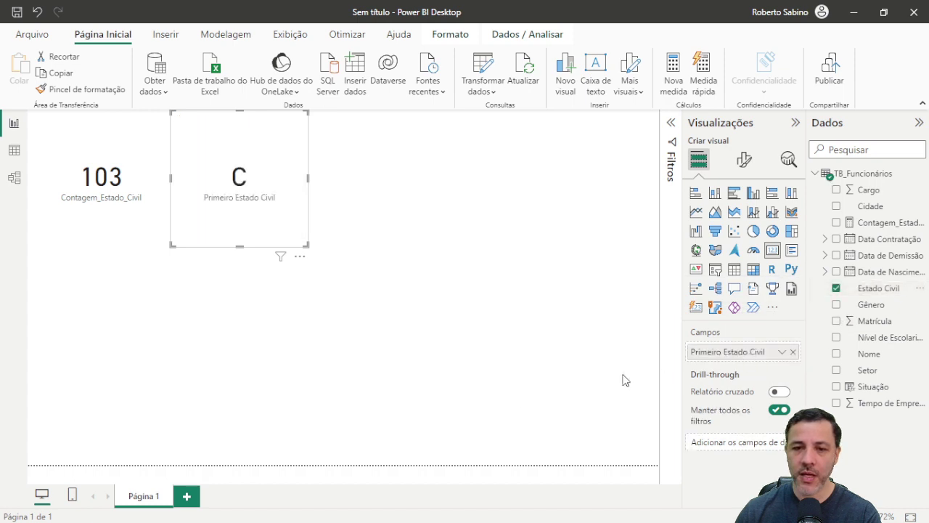
pyautogui.click(783, 353)
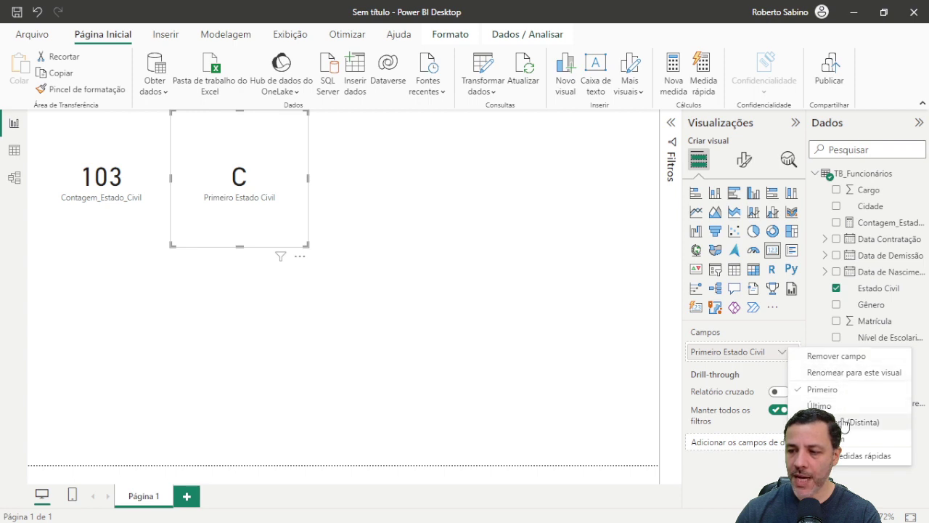
pyautogui.click(863, 438)
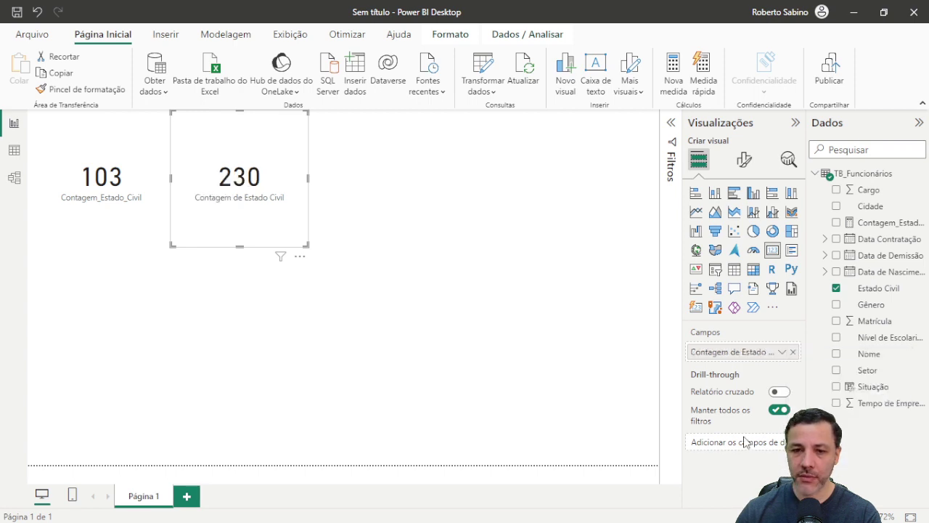
pyautogui.click(440, 354)
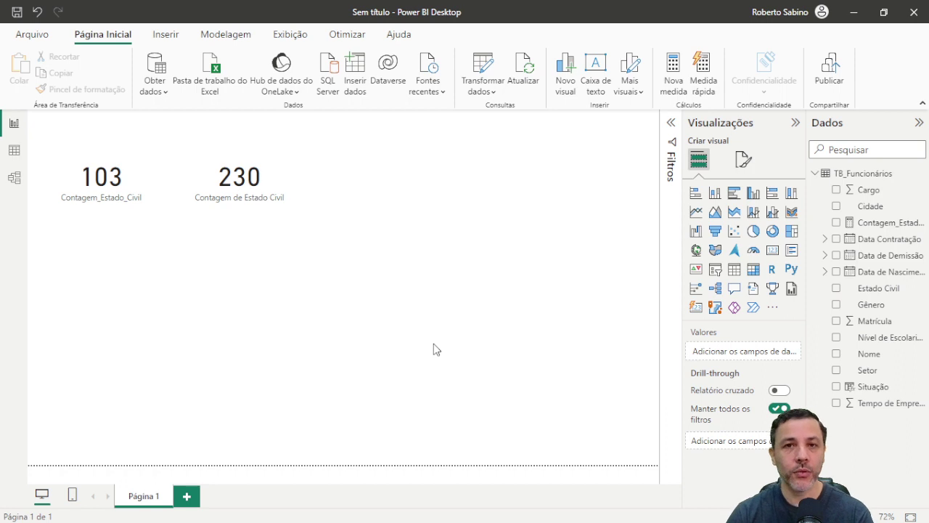